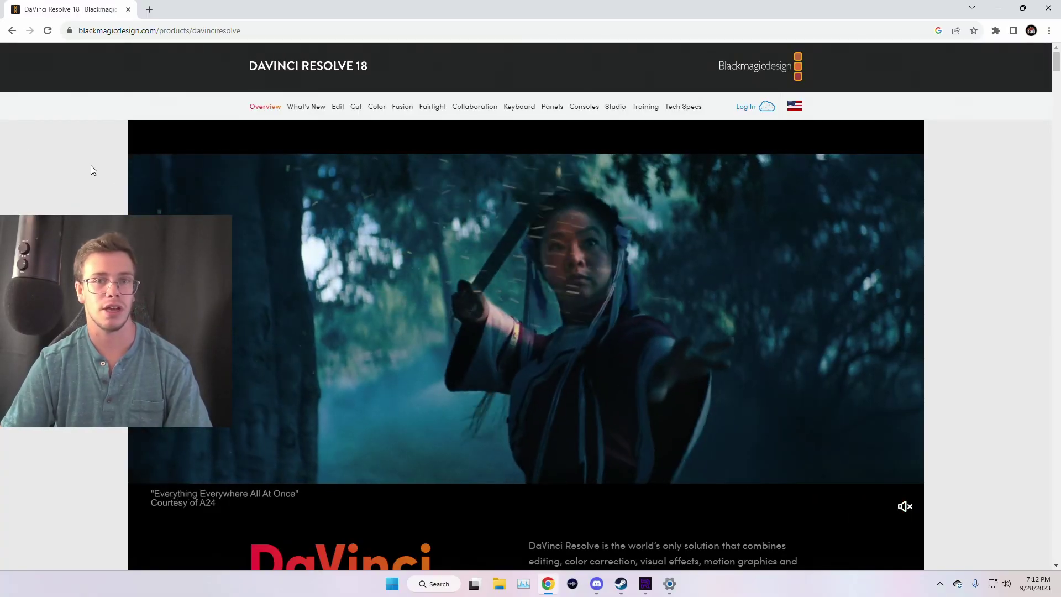
Step: Scroll the DaVinci Resolve 18 page down to the free download and $295 Studio options
scroll(91, 167, "down", 7)
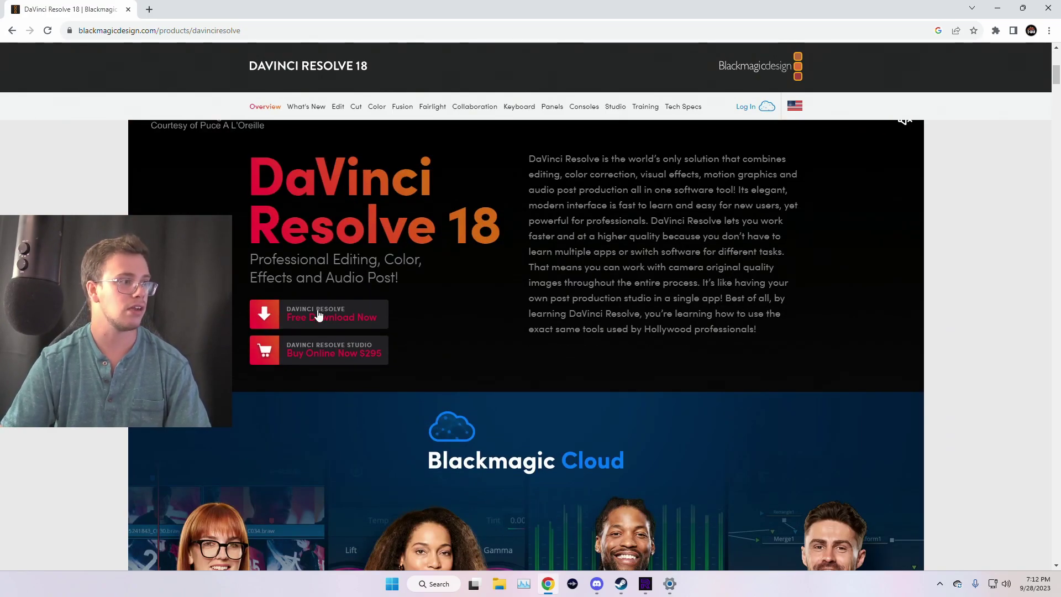
Step: Choose the Windows free download of DaVinci Resolve 18.6 and submit Register & Download
left_click(319, 314)
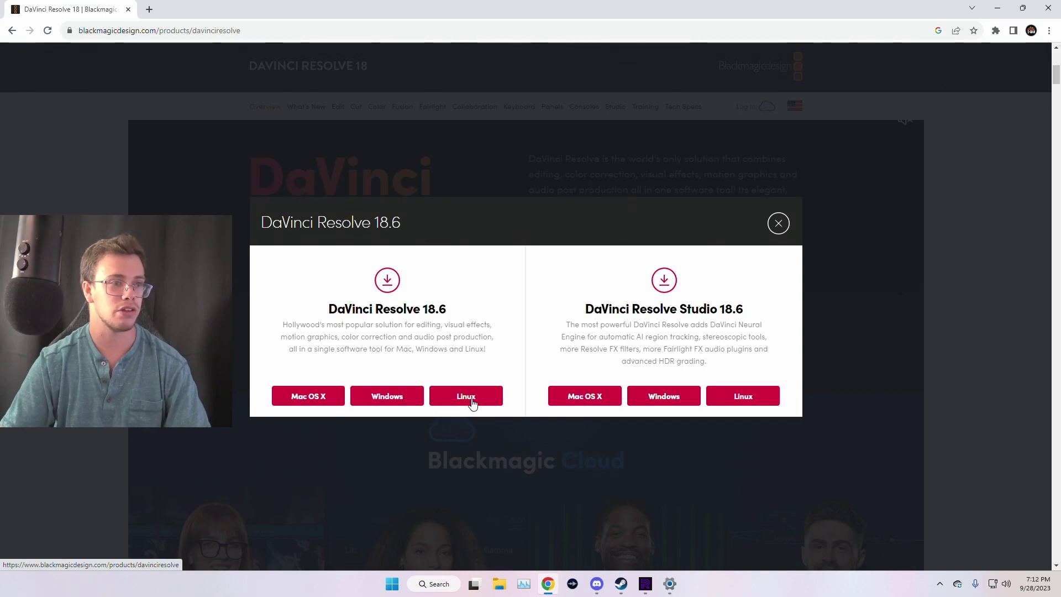
left_click(369, 400)
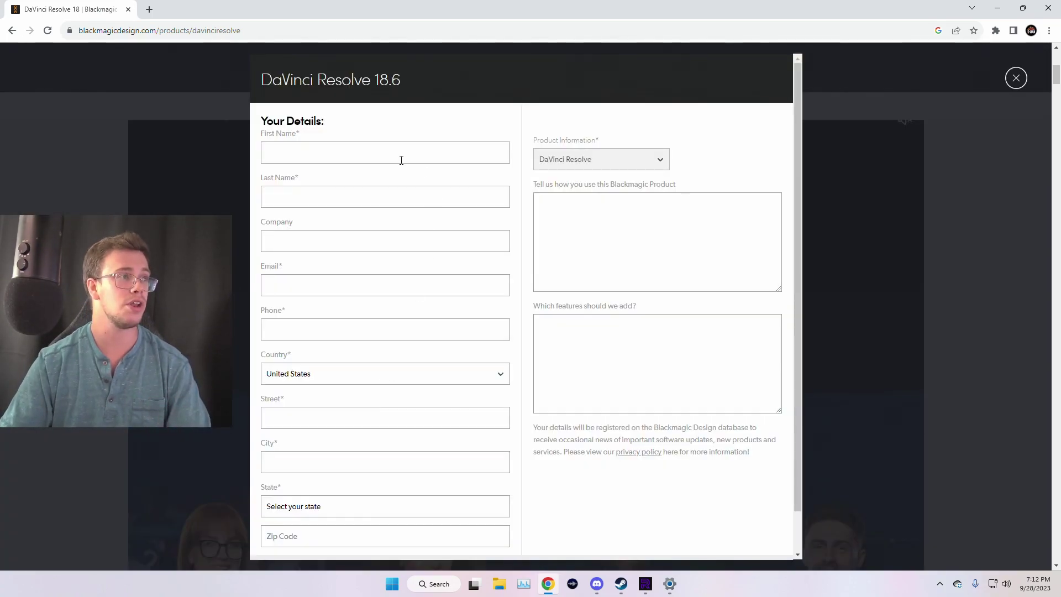
scroll(745, 463, "down", 1)
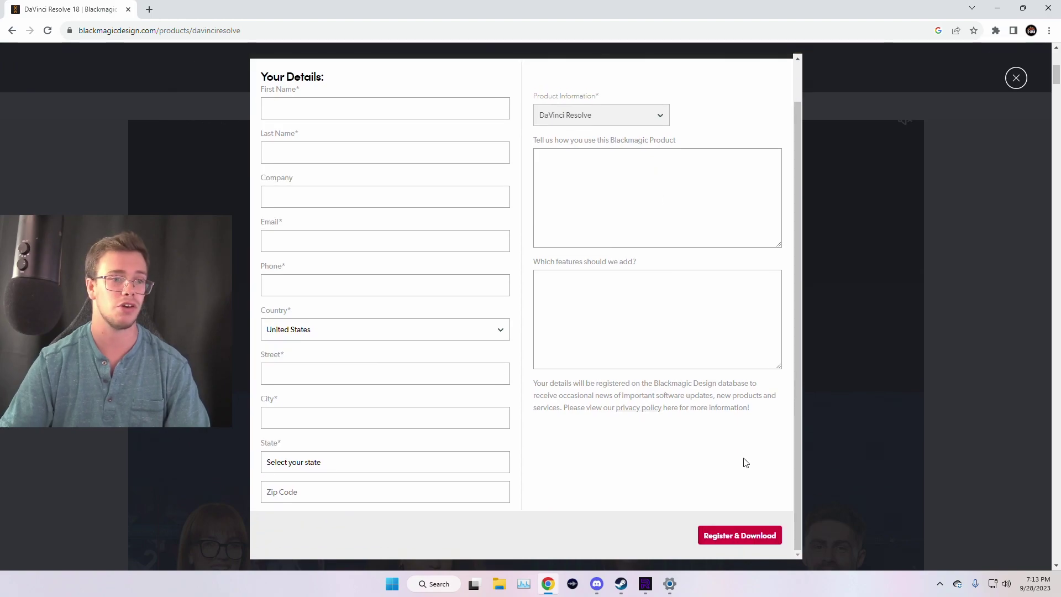
left_click(735, 536)
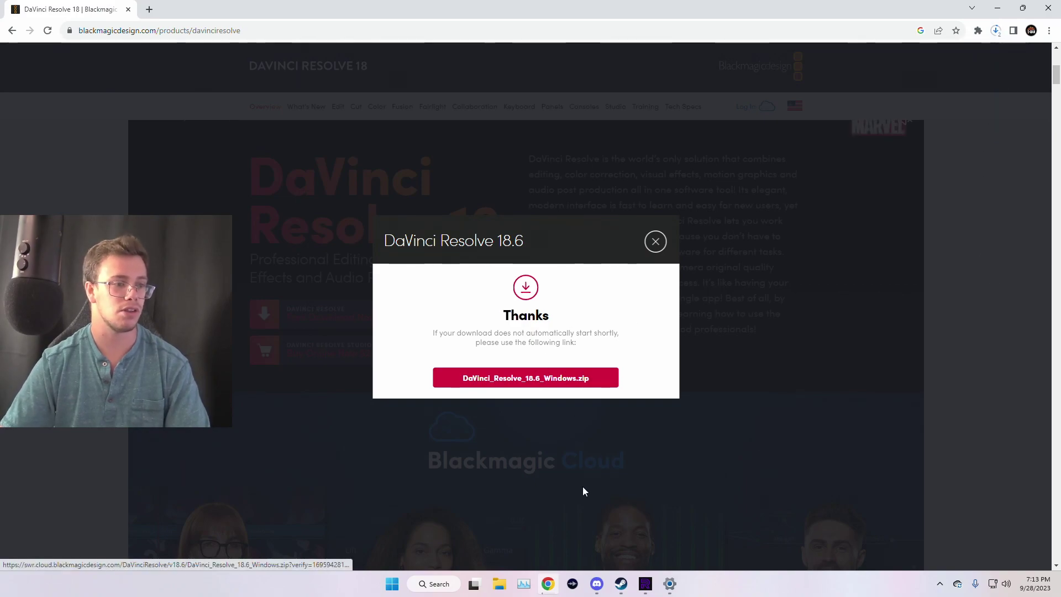
Step: Extract DaVinci_Resolve_18.6_Windows.zip in Downloads and run the extracted installer
left_click(494, 588)
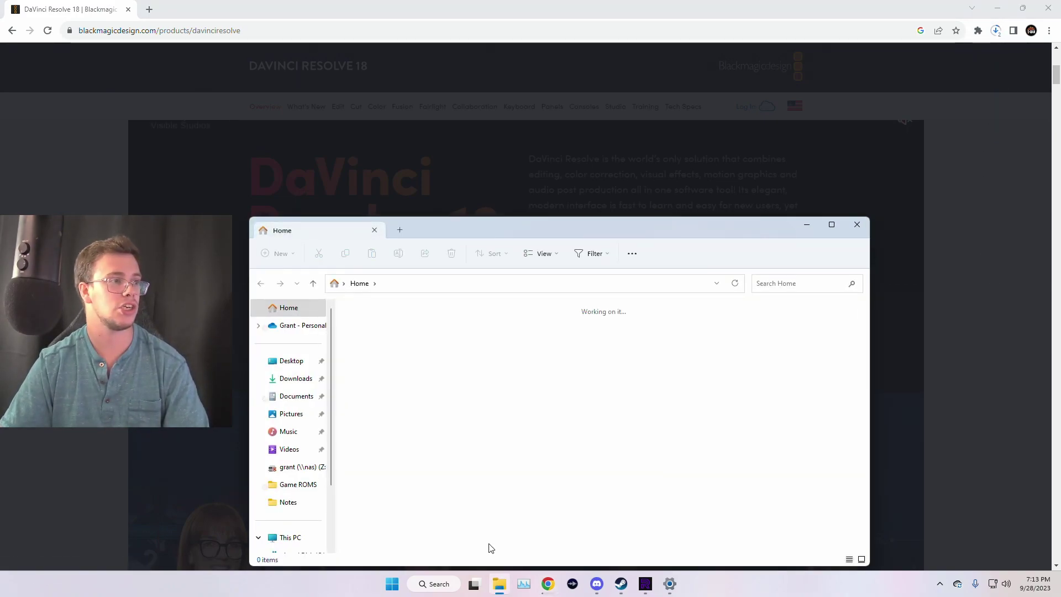
left_click(292, 380)
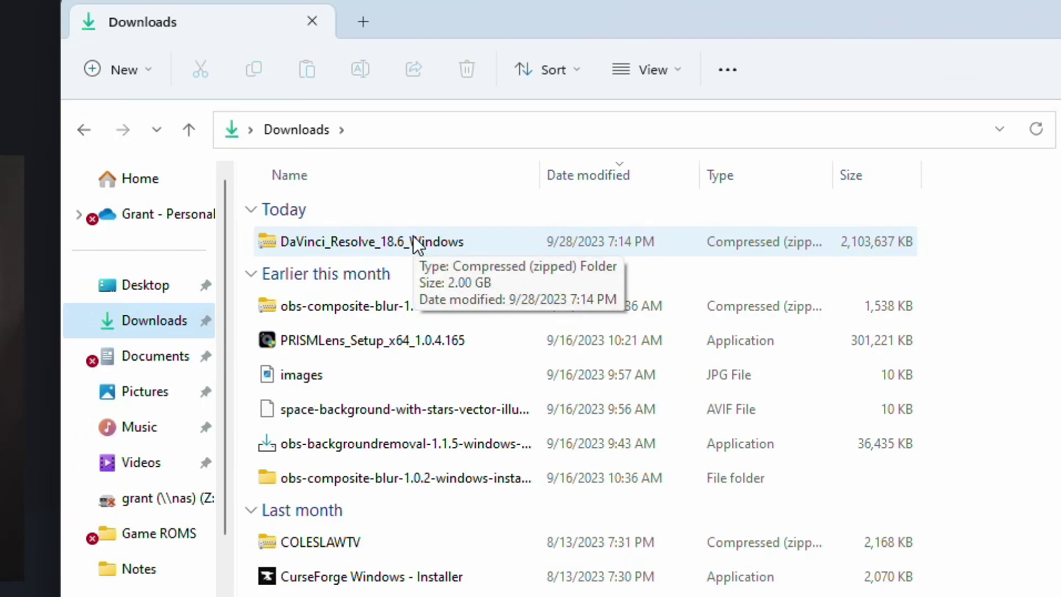
left_click(414, 242)
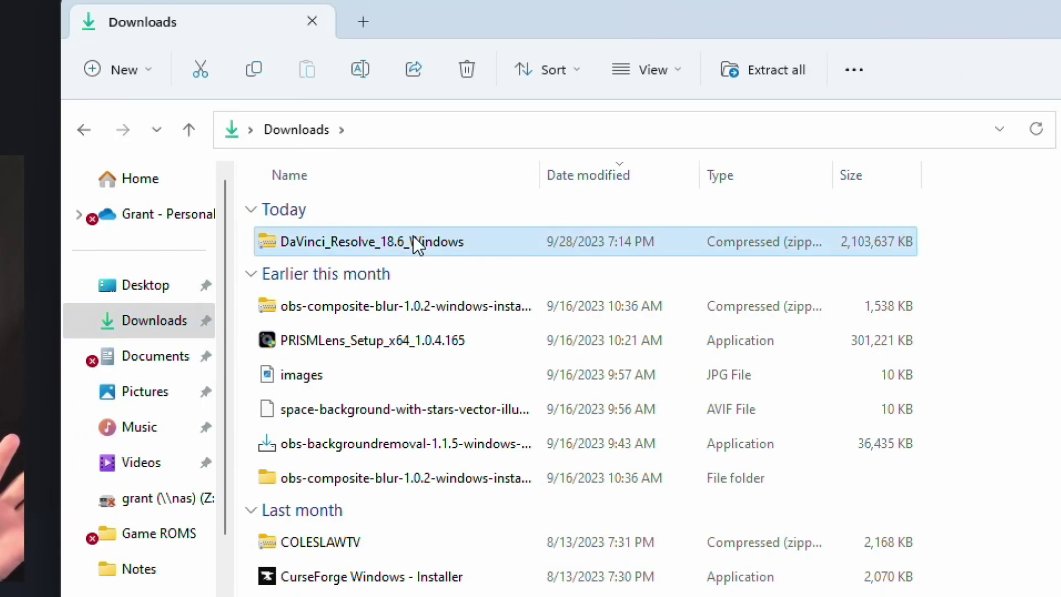
right_click(413, 242)
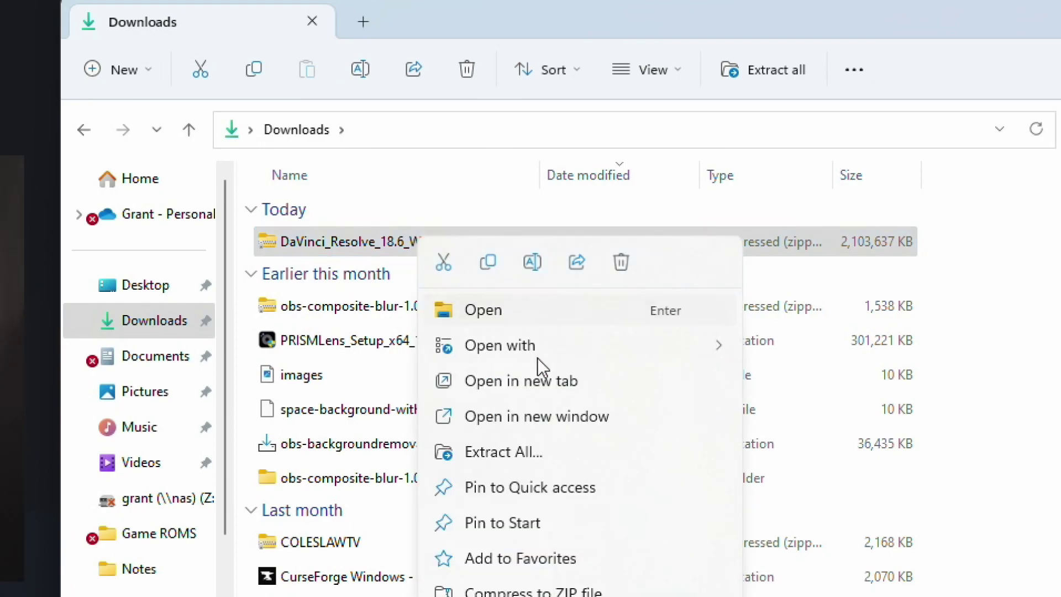
left_click(516, 452)
left_click(820, 522)
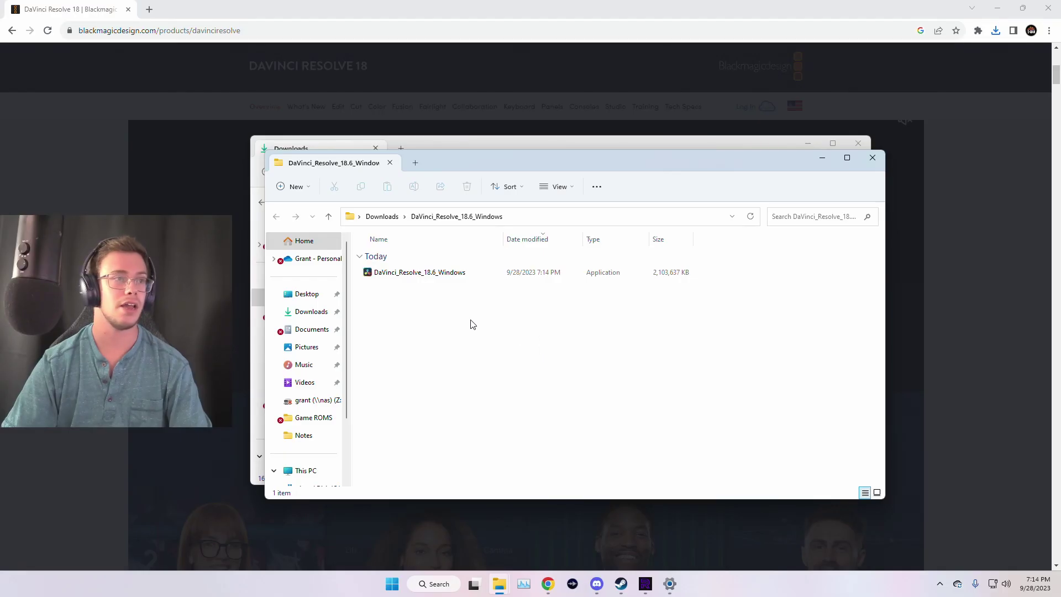
left_click(446, 276)
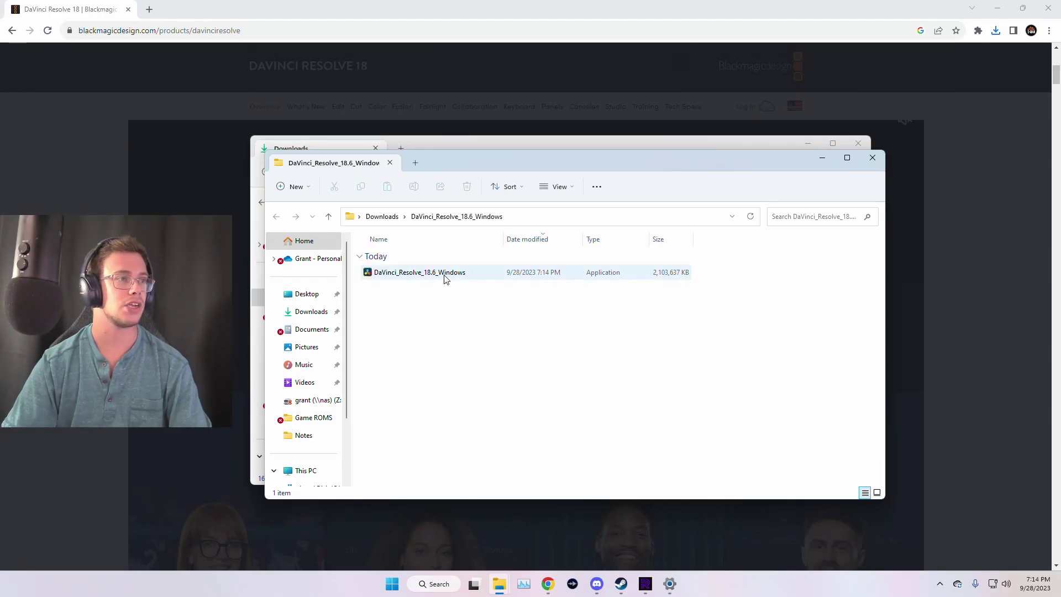
double_click(446, 278)
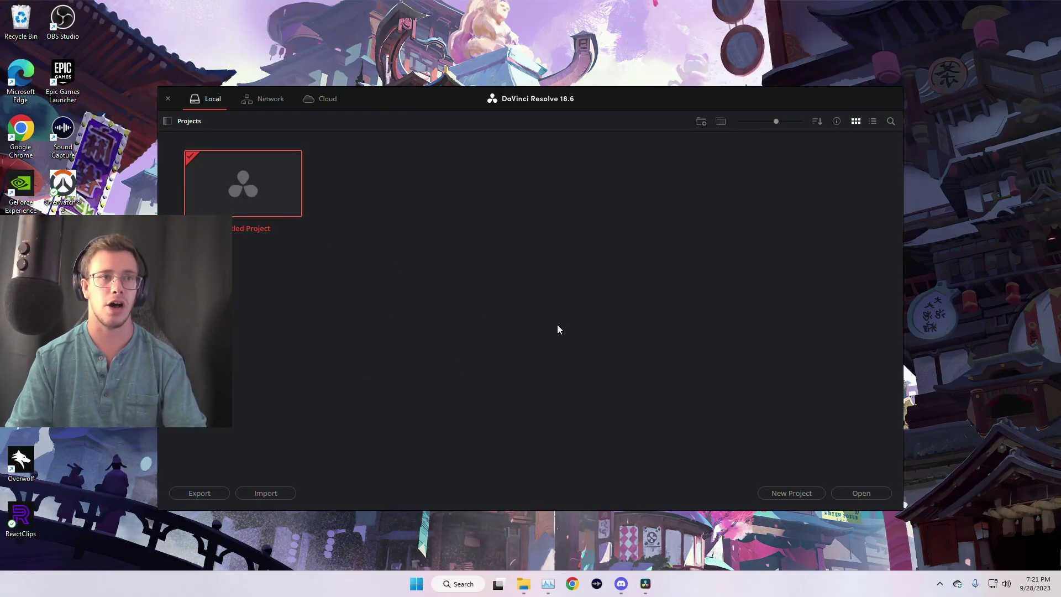
Step: Create a new project with the default name Untitled Project 1
left_click(798, 494)
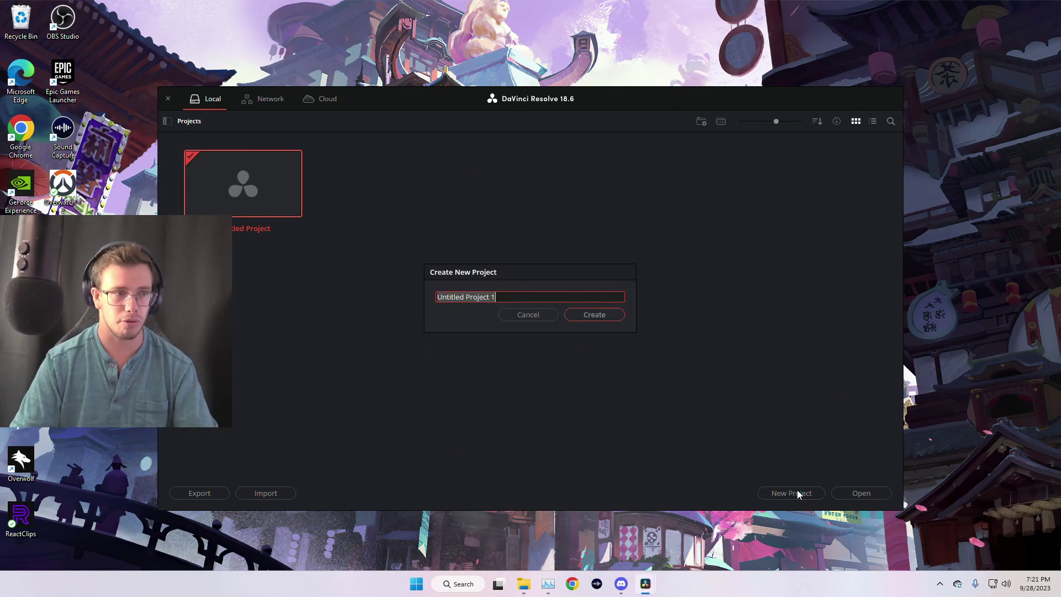
left_click(613, 318)
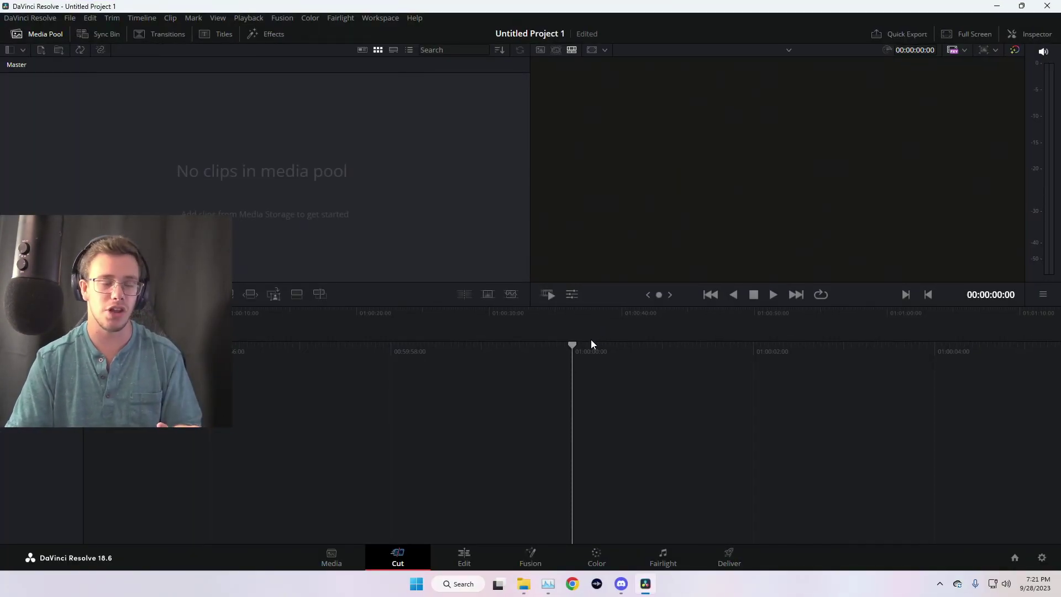
Step: Preview the Media, Edit, Fusion and Color pages one after another
left_click(346, 553)
left_click(450, 563)
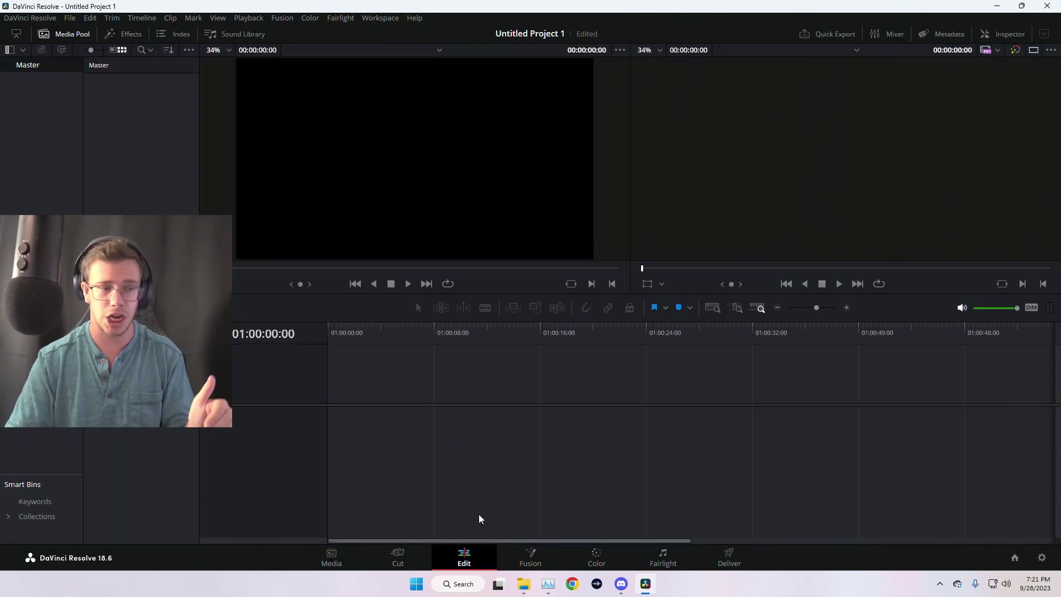
left_click(546, 559)
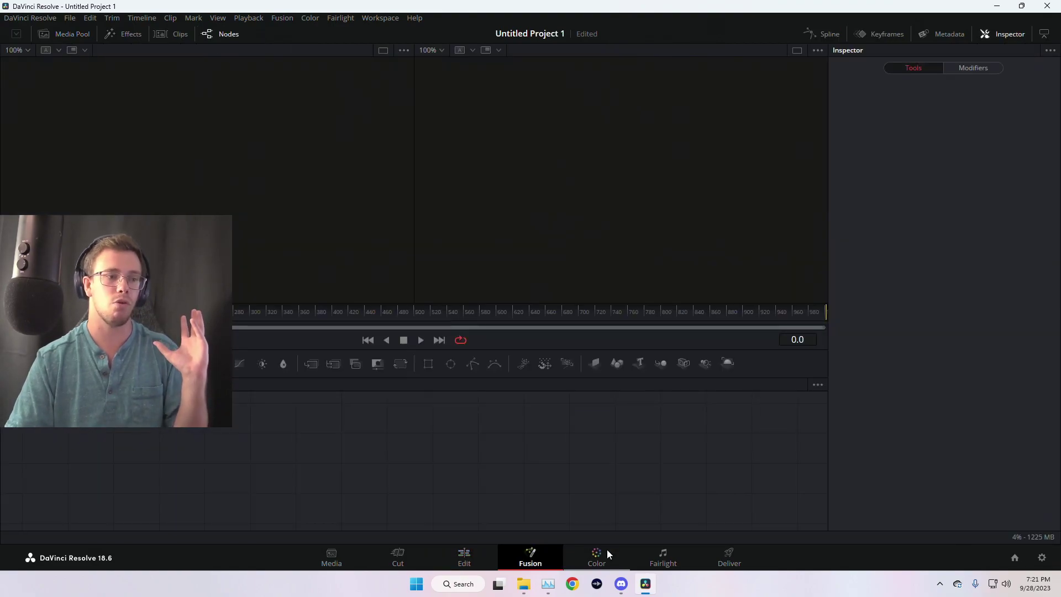
left_click(606, 549)
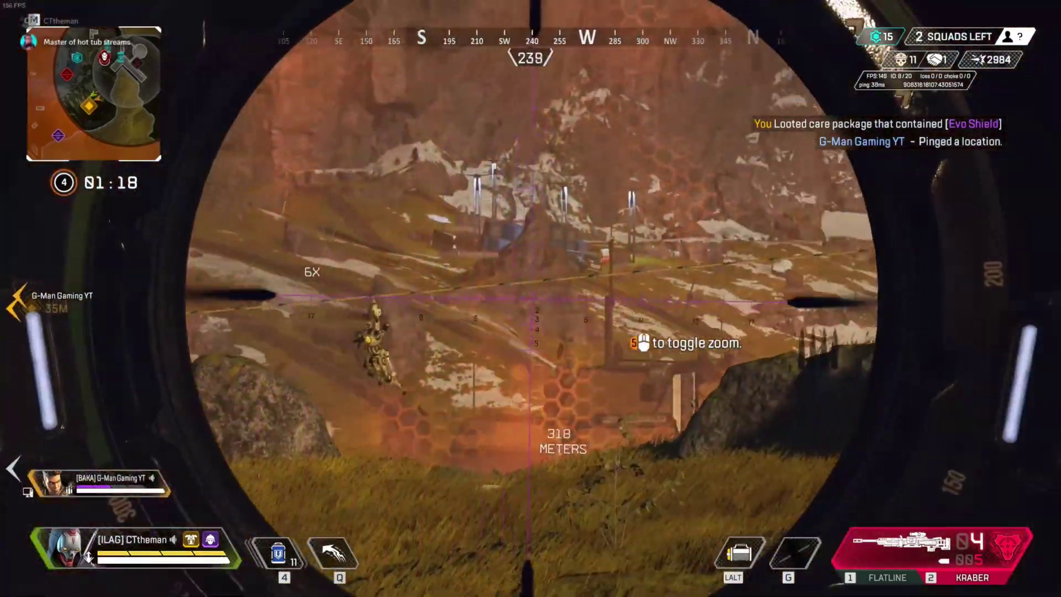
left_click(530, 298)
key("1")
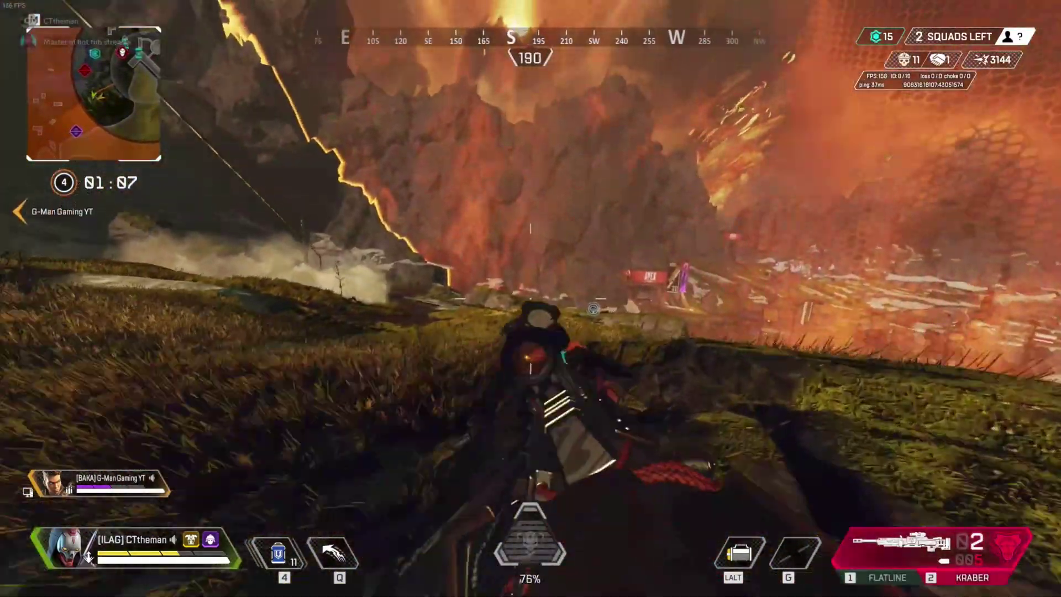
right_click(530, 298)
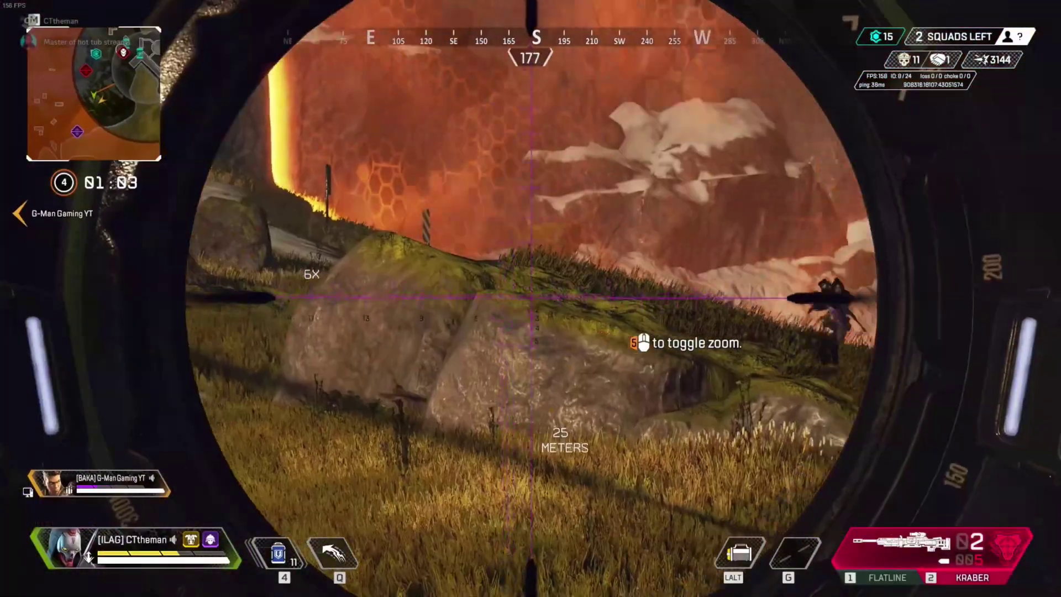
left_click(530, 298)
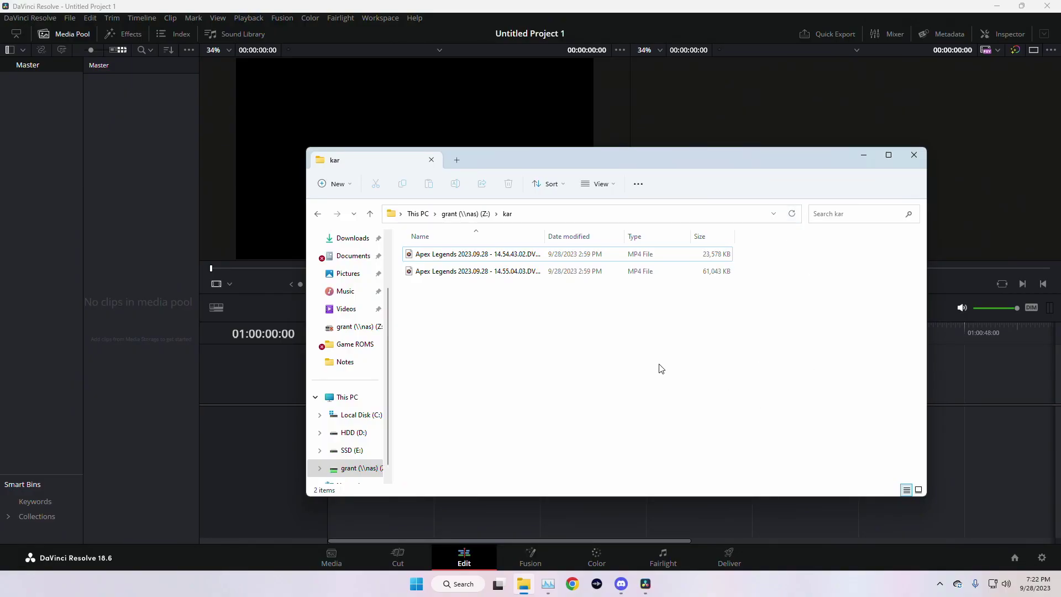
Step: Drag both Apex Legends MP4s from the kar folder into the Media Pool, keeping the frame rate
left_click_drag(570, 327, 567, 253)
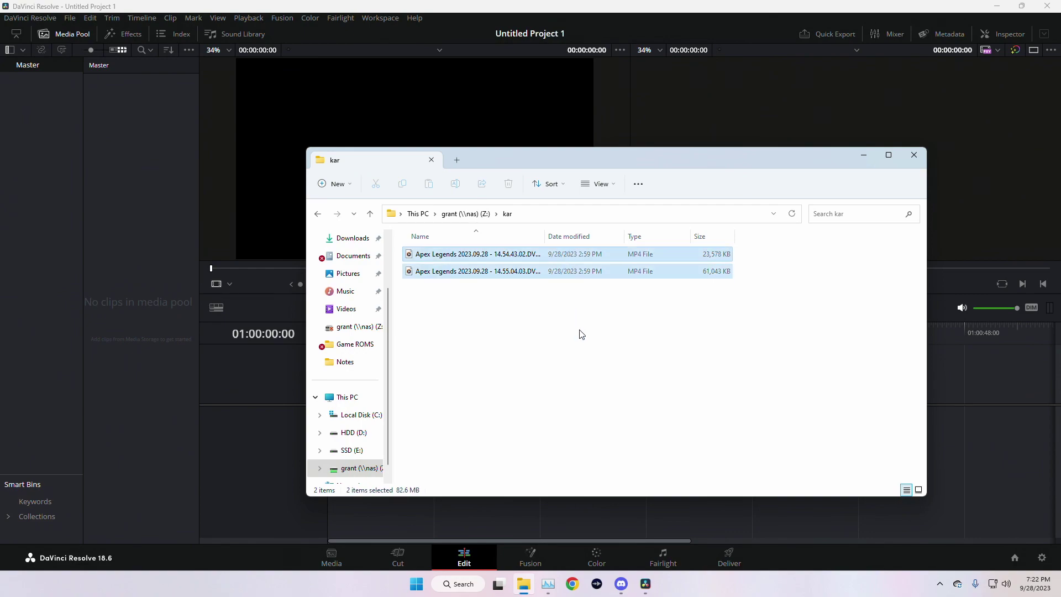
left_click_drag(483, 258, 153, 229)
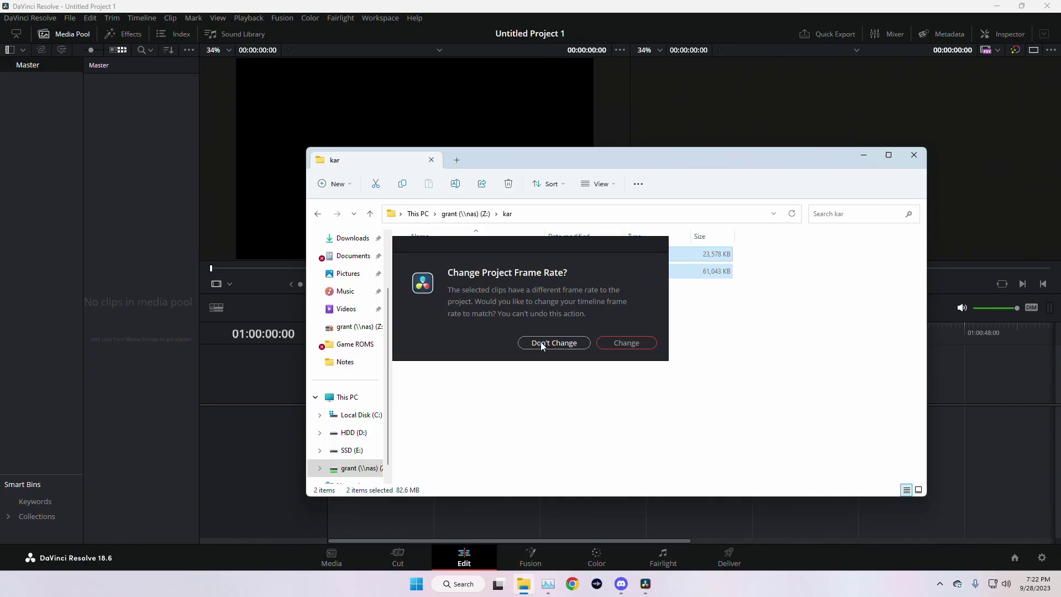
left_click(541, 341)
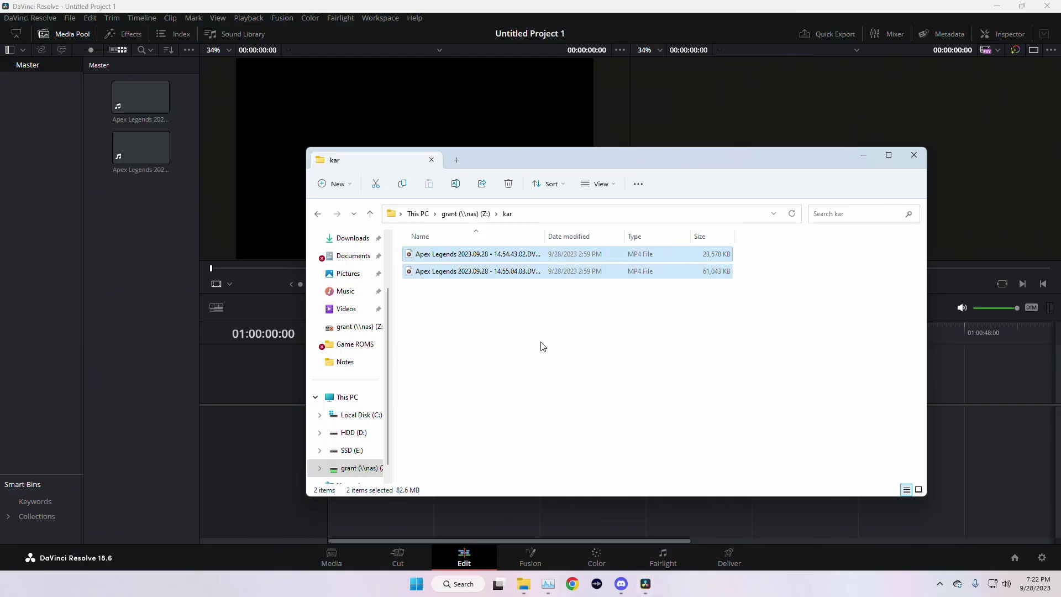
left_click(862, 157)
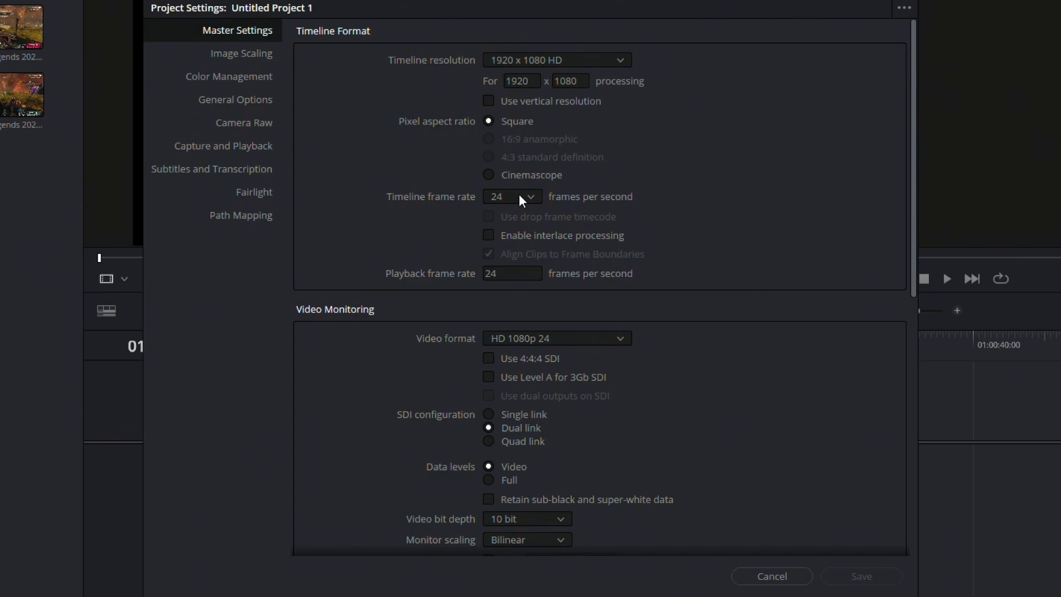
Step: Set the timeline frame rate to 60 fps in Master Settings
left_click(518, 194)
scroll(513, 298, "down", 1)
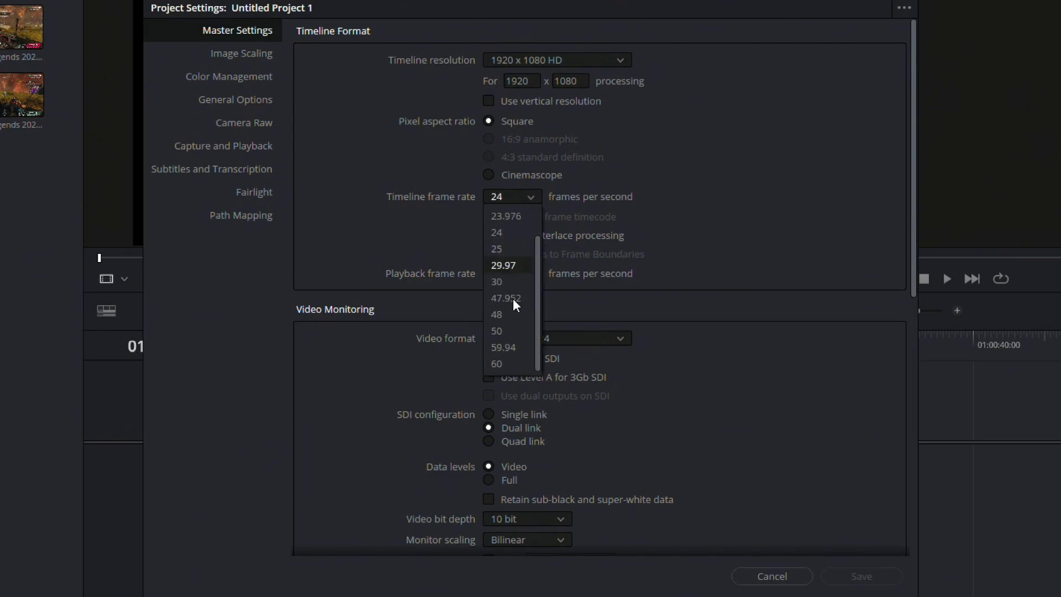
left_click(500, 365)
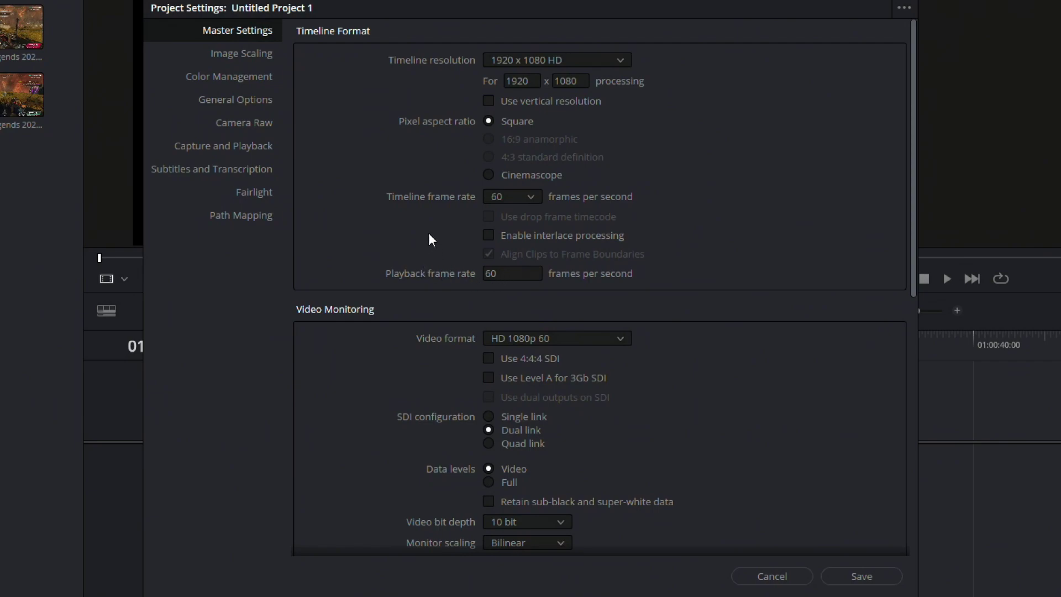
left_click(493, 200)
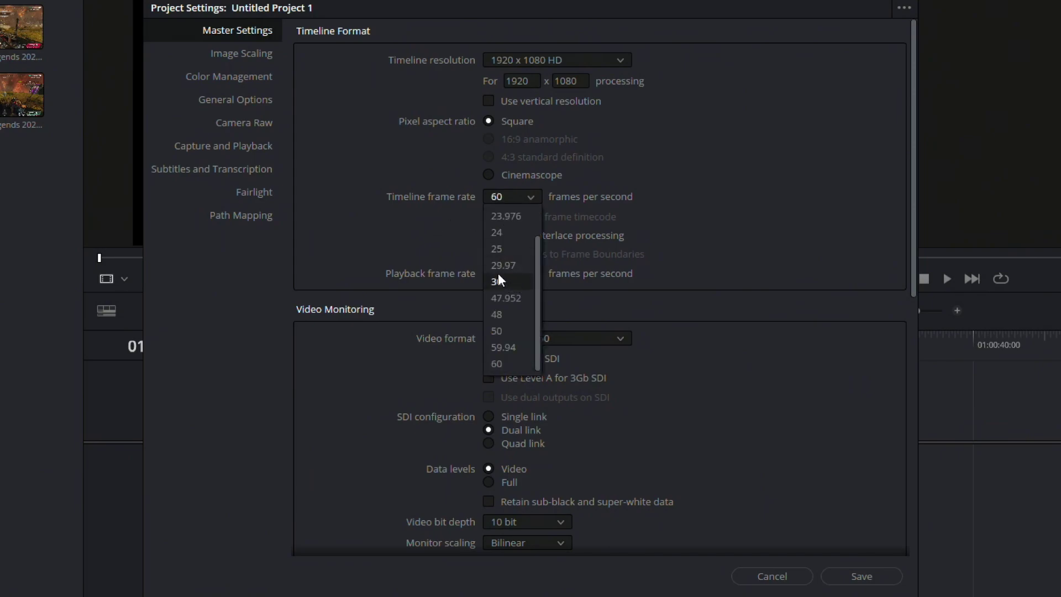
left_click(385, 240)
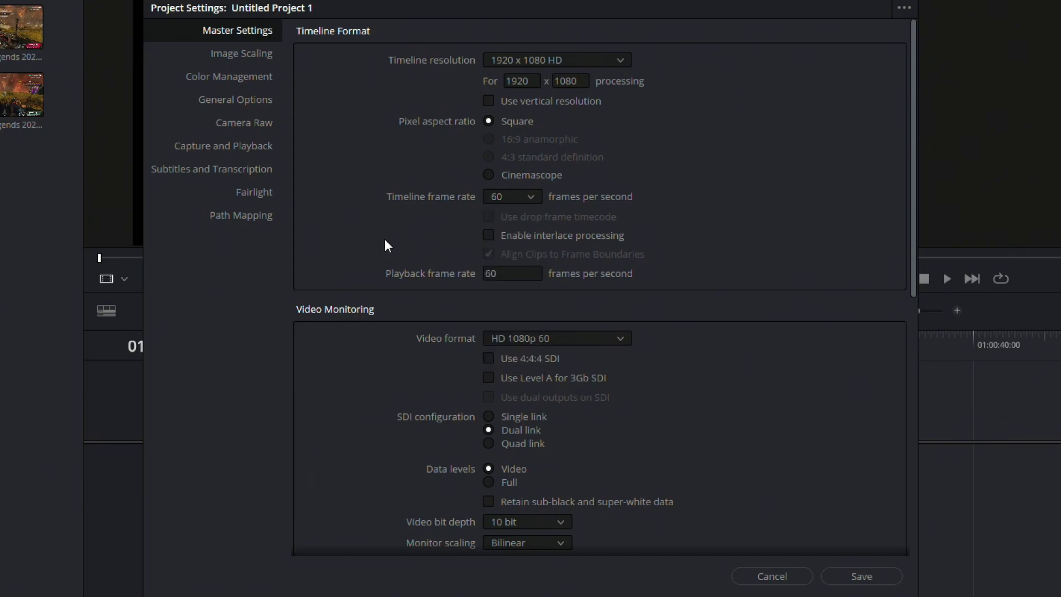
Step: Keep the 1920 x 1080 HD timeline resolution and save, confirming the frame rate change
left_click(583, 63)
scroll(558, 192, "down", 2)
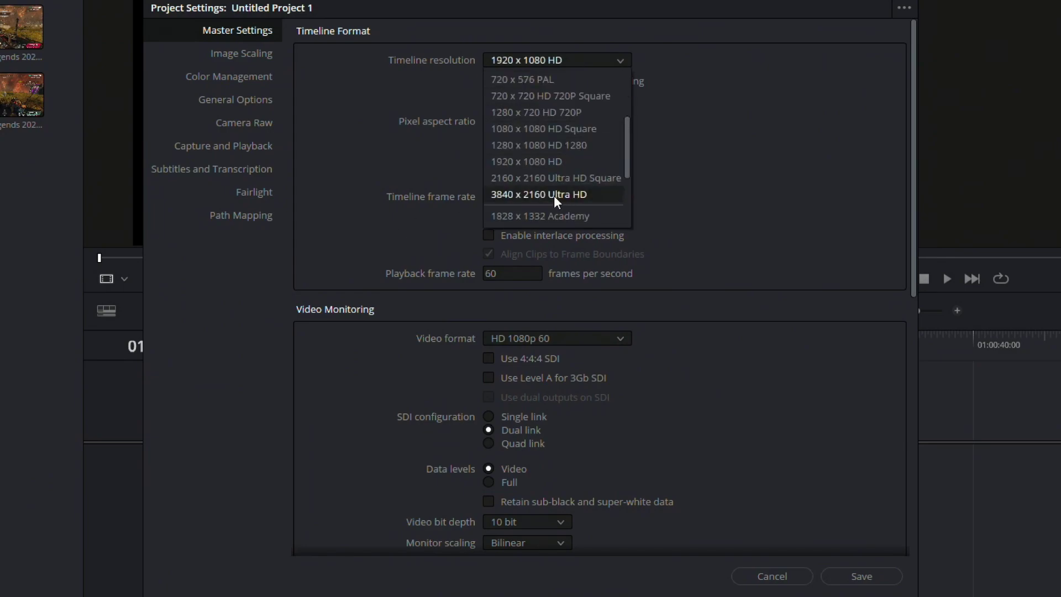
left_click(358, 161)
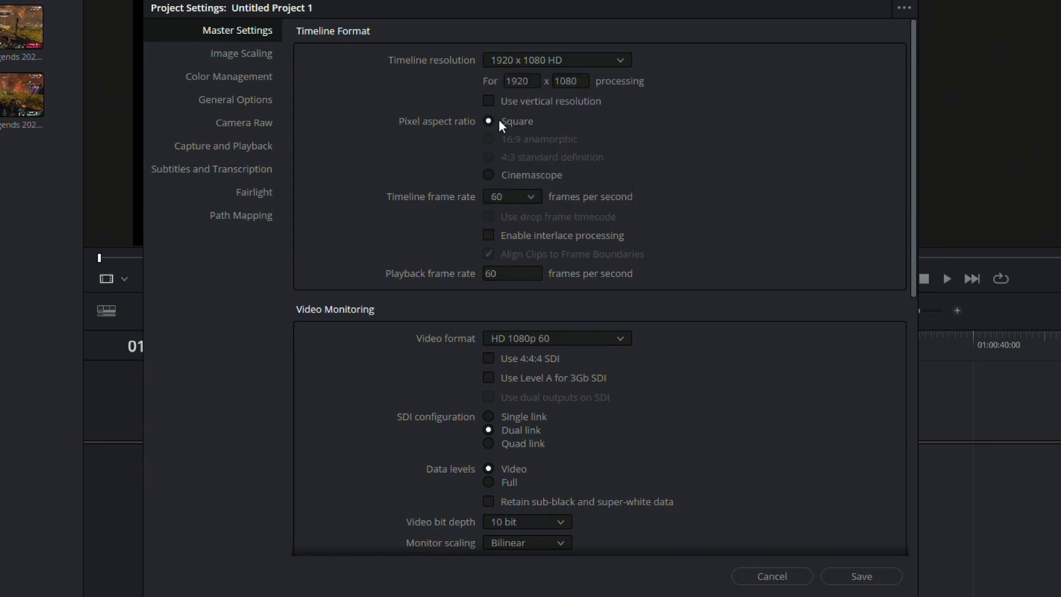
left_click(489, 101)
left_click(866, 575)
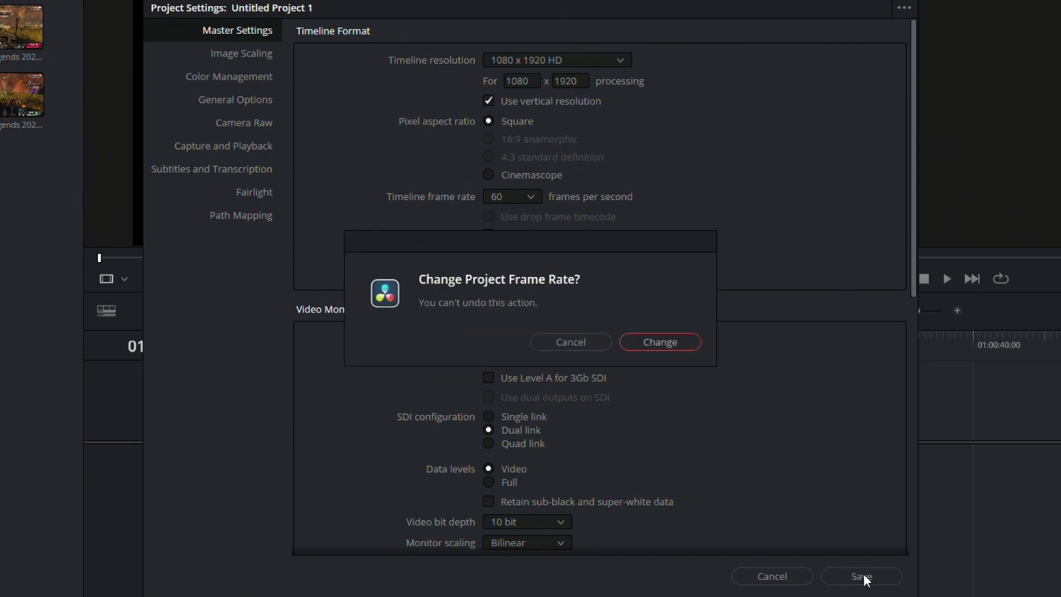
left_click(627, 344)
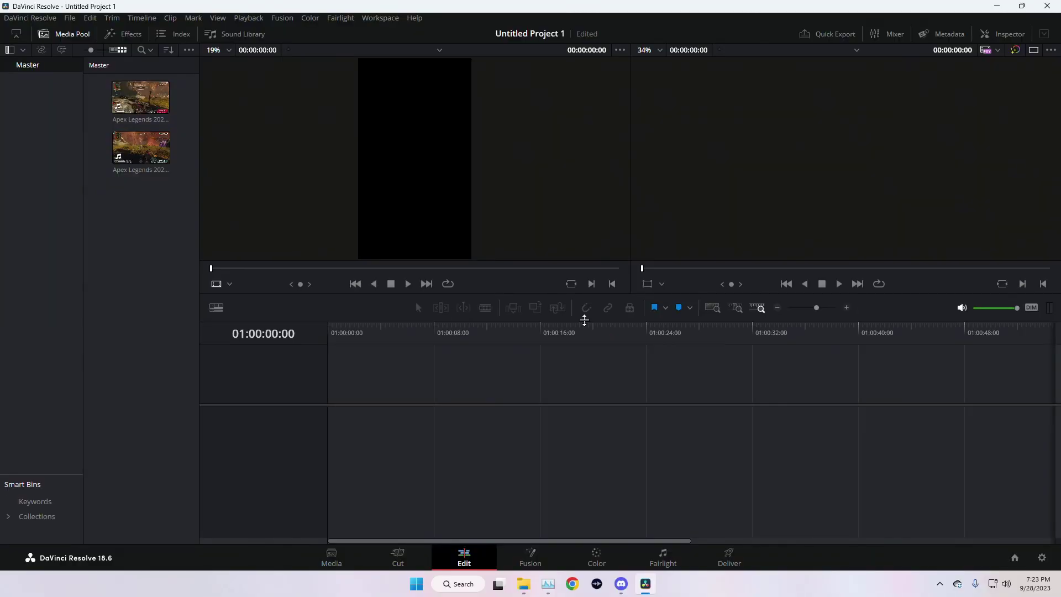
left_click(1042, 558)
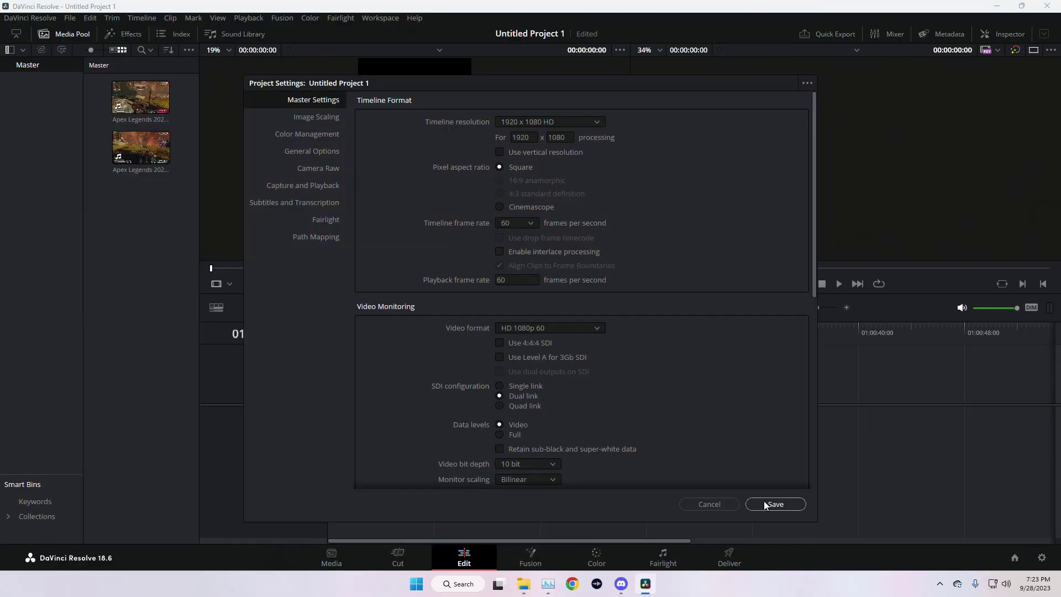
left_click(763, 505)
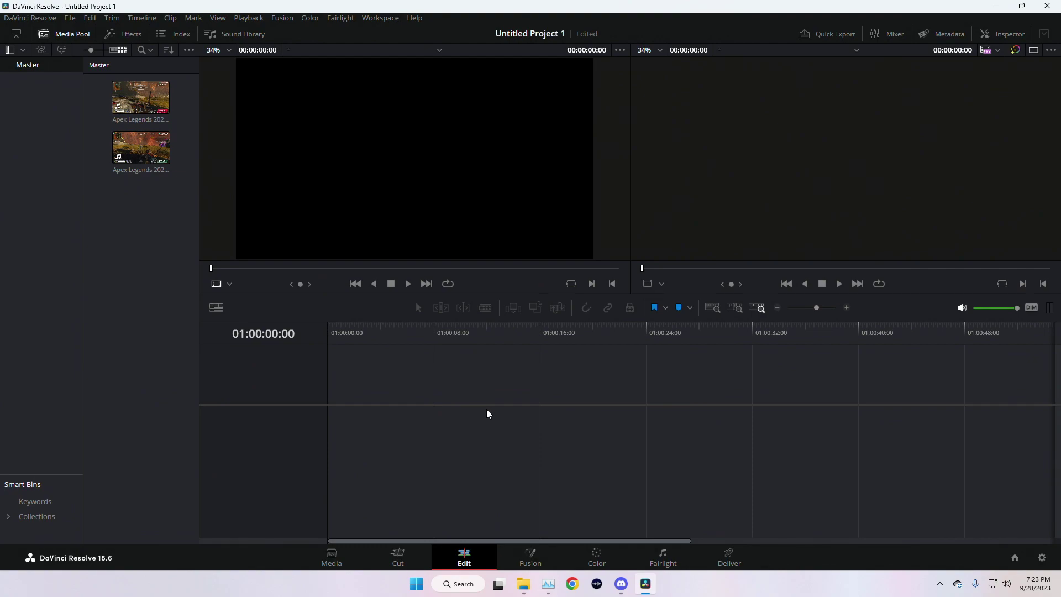
Step: Place the first Apex Legends clip at the start of Timeline 1
left_click(155, 107)
left_click_drag(154, 107, 330, 407)
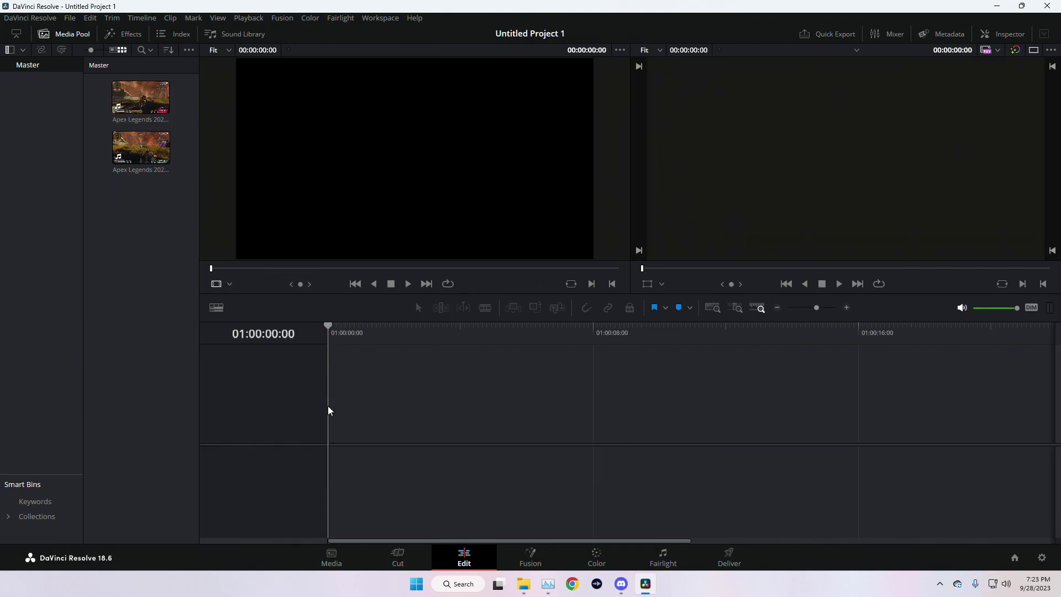
left_click_drag(155, 110, 334, 426)
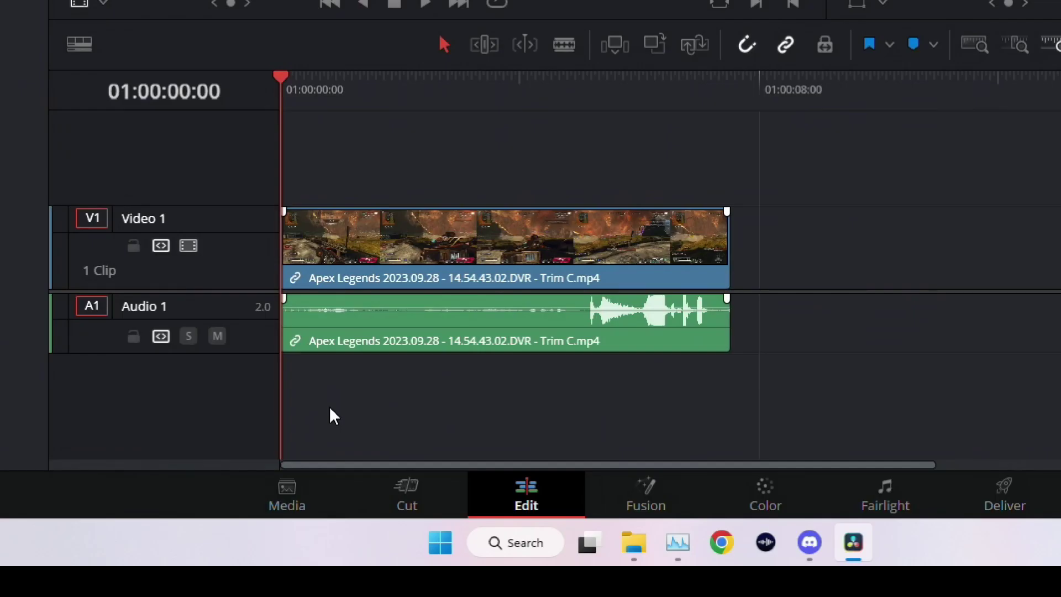
left_click(403, 424)
left_click_drag(415, 253, 452, 378)
Step: Unlink the clip's audio from its video and realign the audio at the start
left_click_drag(369, 412, 389, 230)
right_click(389, 230)
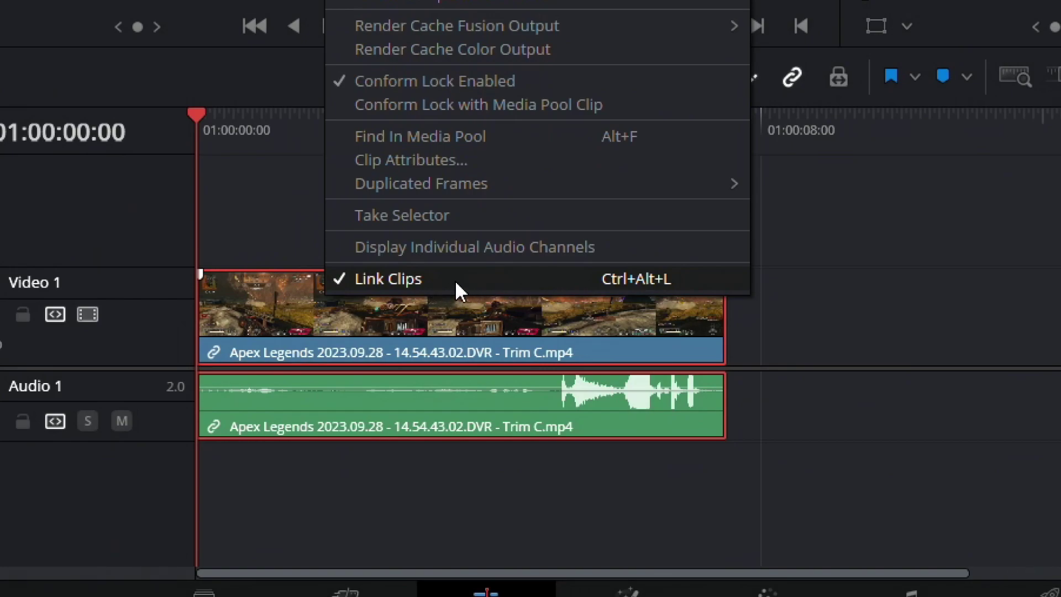
left_click(455, 279)
left_click_drag(332, 413, 574, 406)
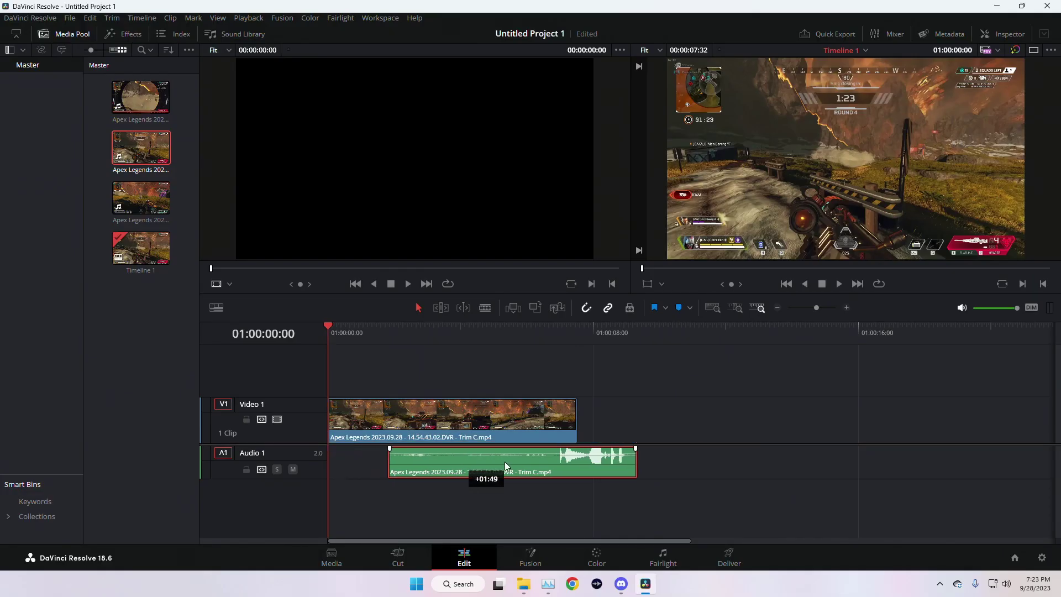
left_click_drag(505, 462, 205, 466)
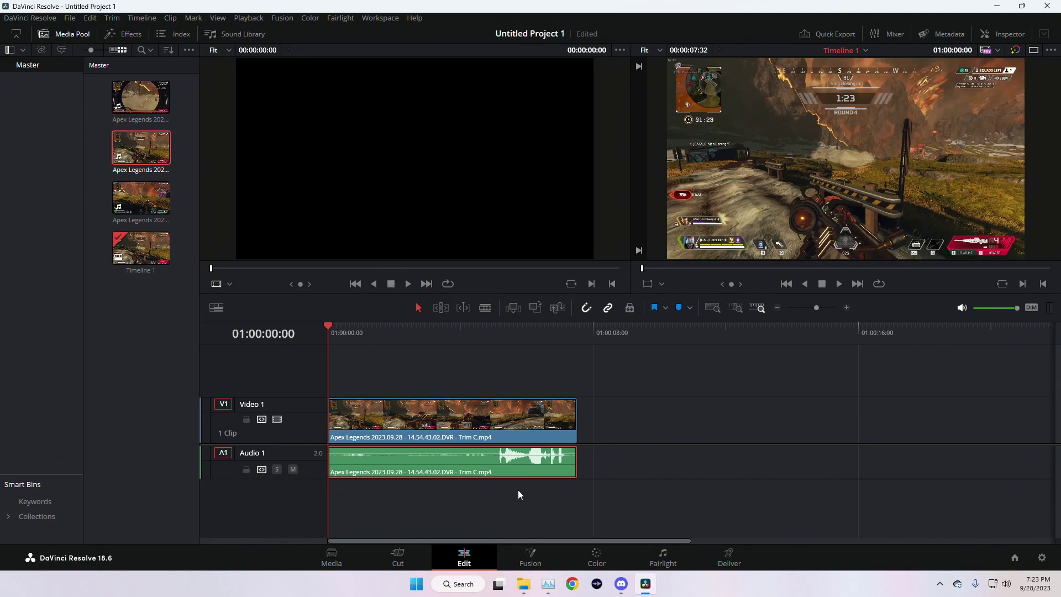
Step: Relink the clip's audio and video, and drop the audio to about -11 dB
left_click(437, 413)
right_click(436, 413)
left_click(467, 402)
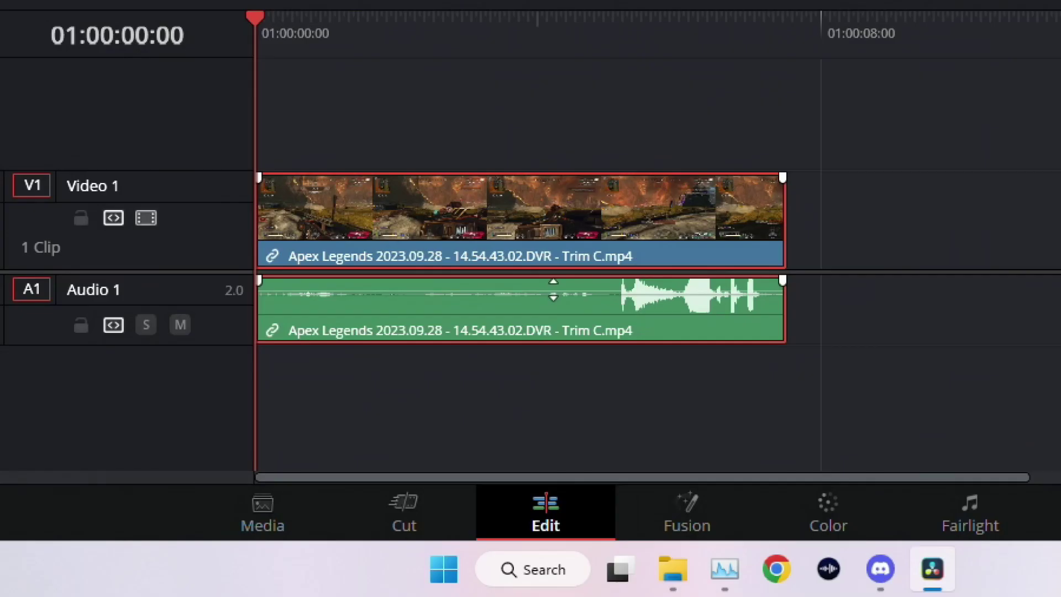
left_click_drag(553, 289, 554, 294)
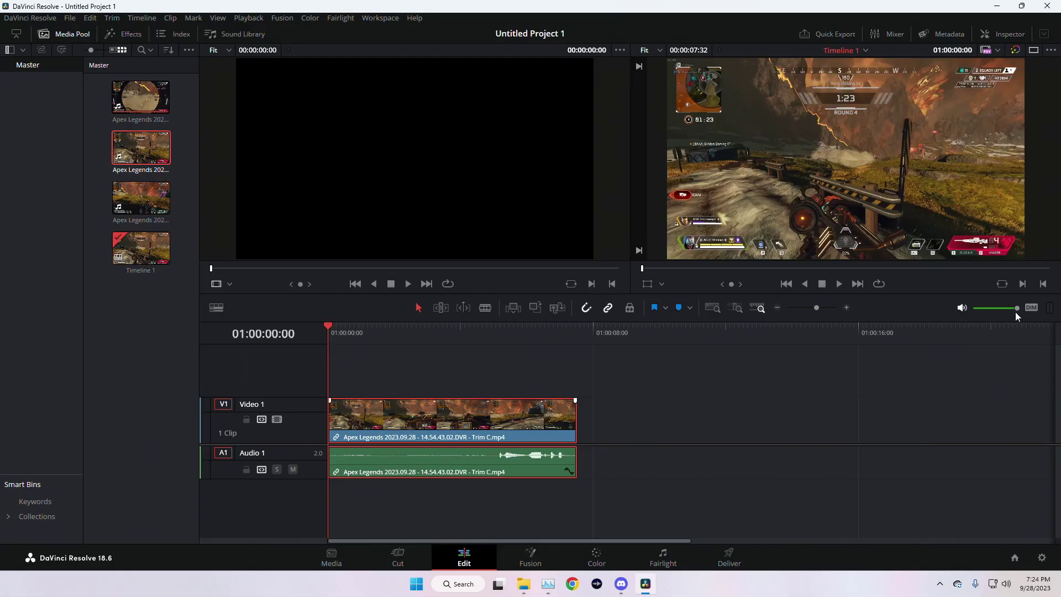
left_click(1016, 309)
Step: Play the timeline, return the playhead to 01:00:00:00, and replay about four seconds
key("space")
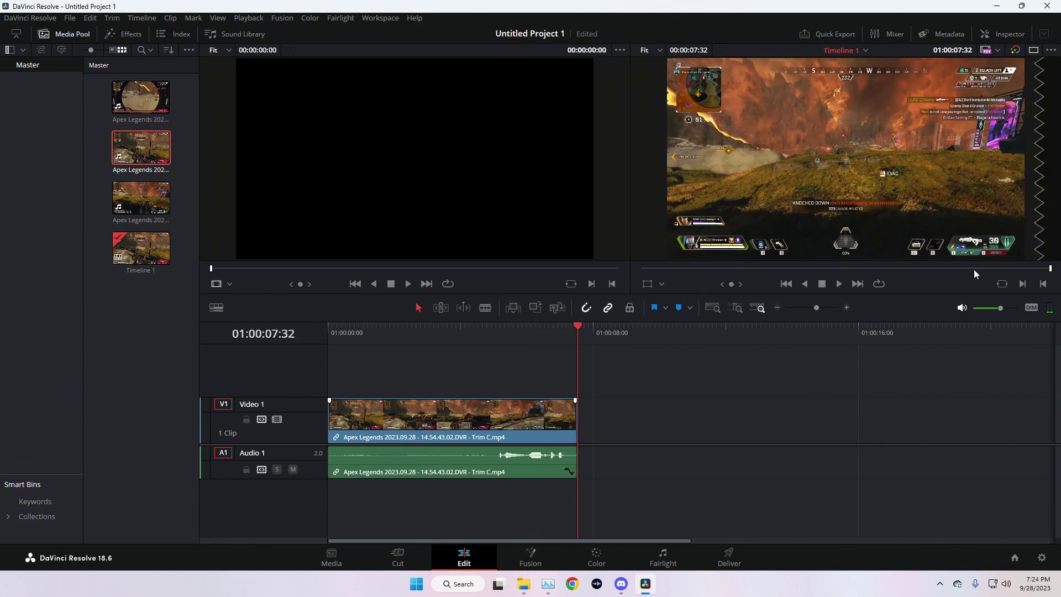
left_click_drag(974, 270, 524, 307)
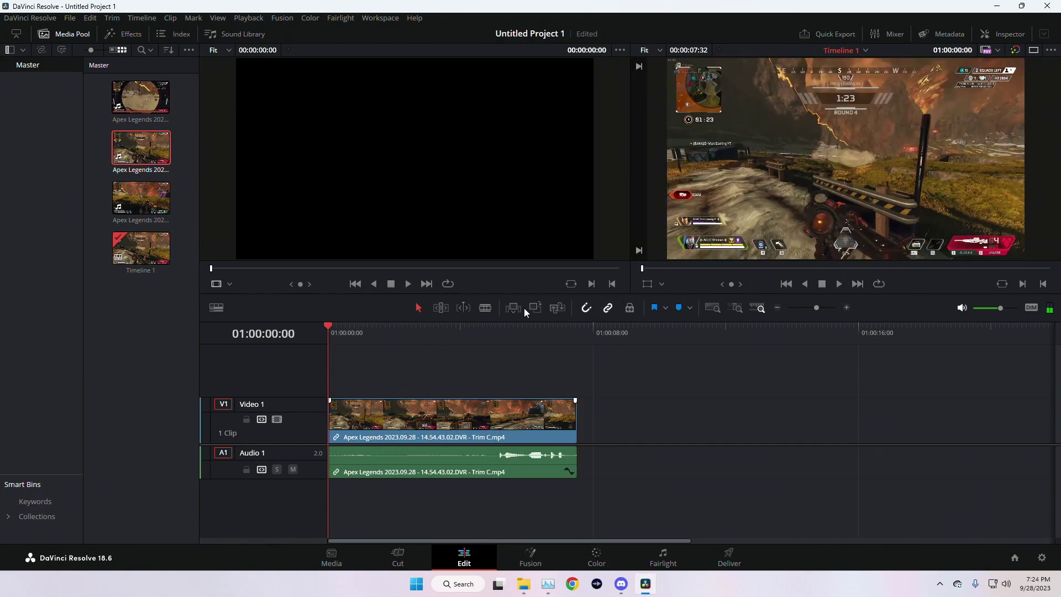
key("space")
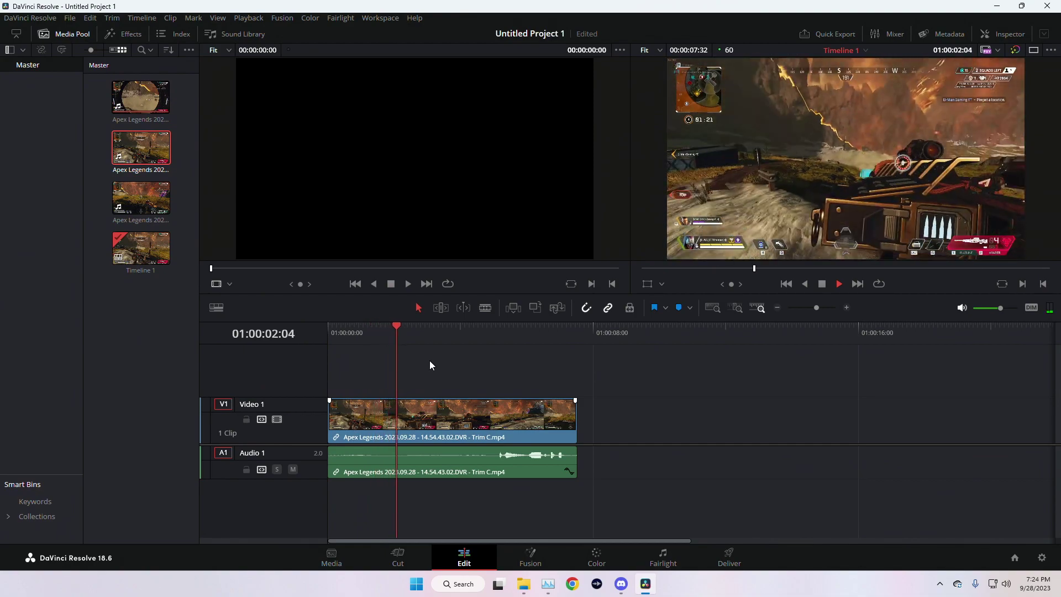
key("space")
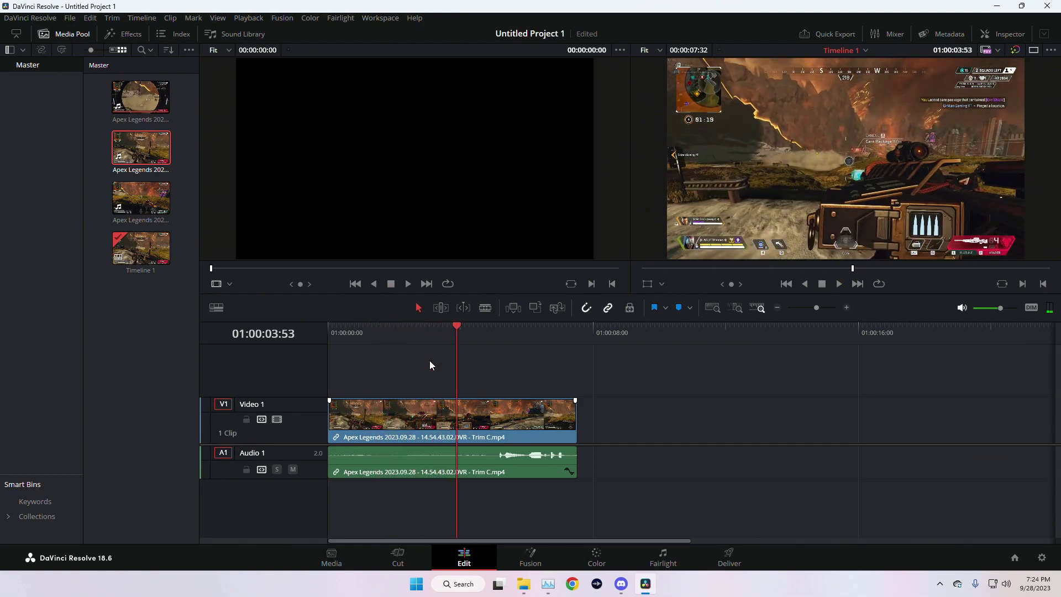
Step: Trim the first clip's start up to 01:00:03:31 and slide it back to the timeline start
left_click(445, 324)
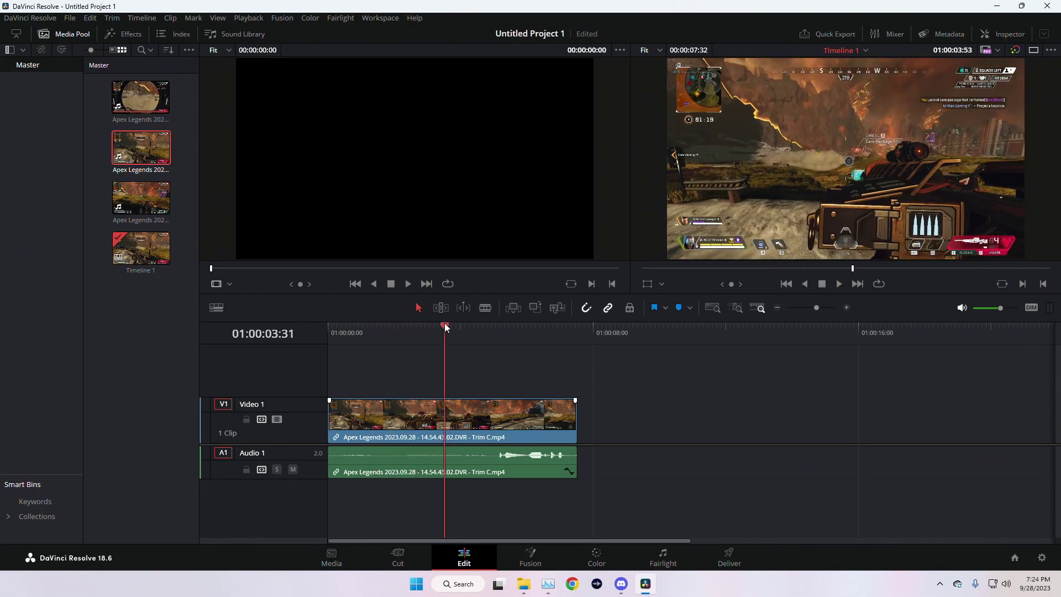
left_click(424, 415)
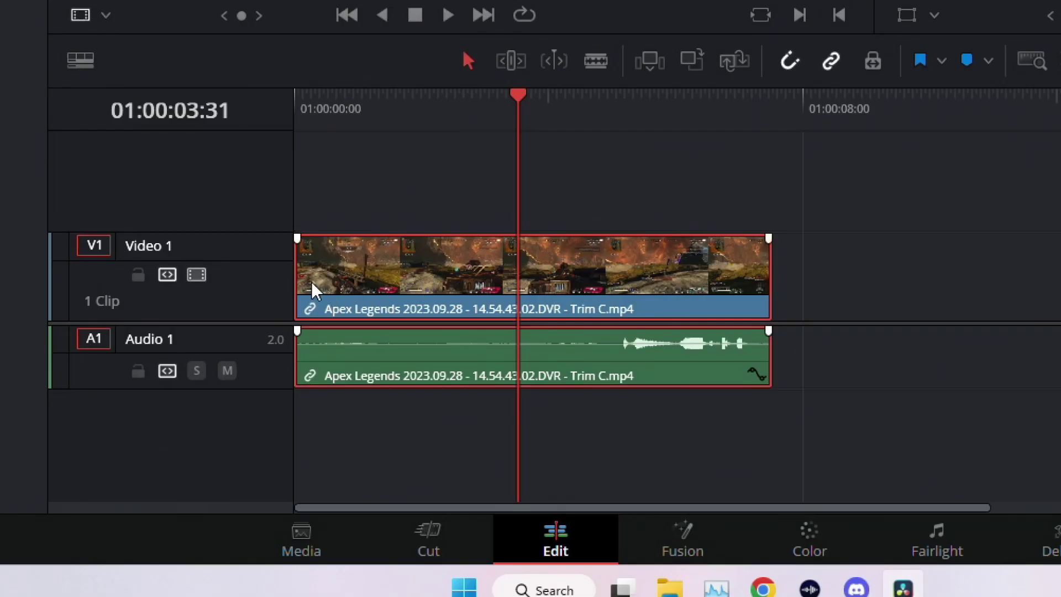
left_click(299, 285)
left_click_drag(301, 285, 516, 290)
left_click_drag(604, 286, 334, 297)
Step: Play back the trimmed clip from the start and shave its end to 01:00:03:46
left_click_drag(523, 95, 286, 122)
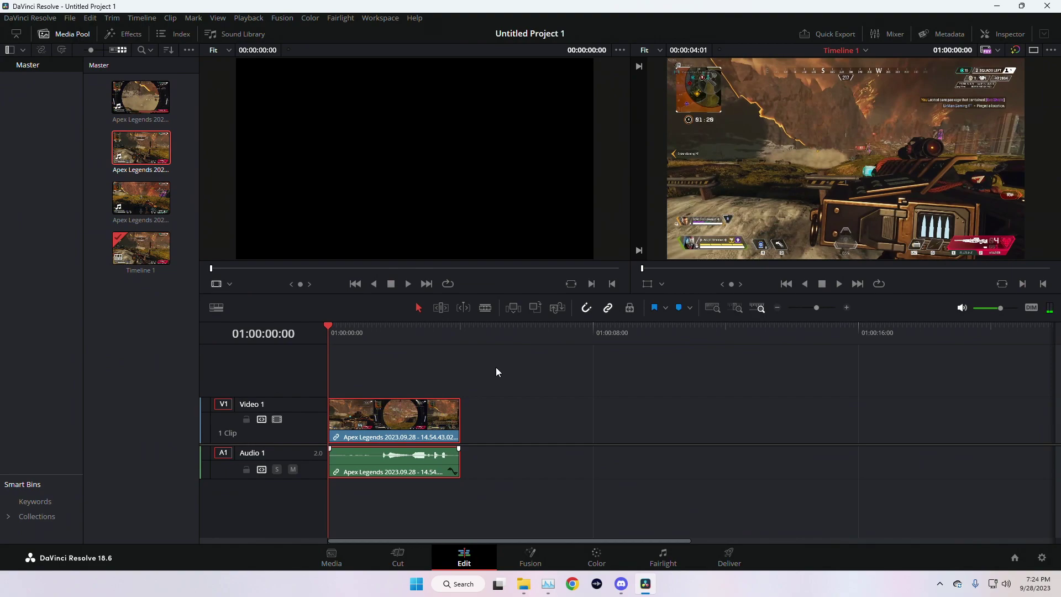
key("space")
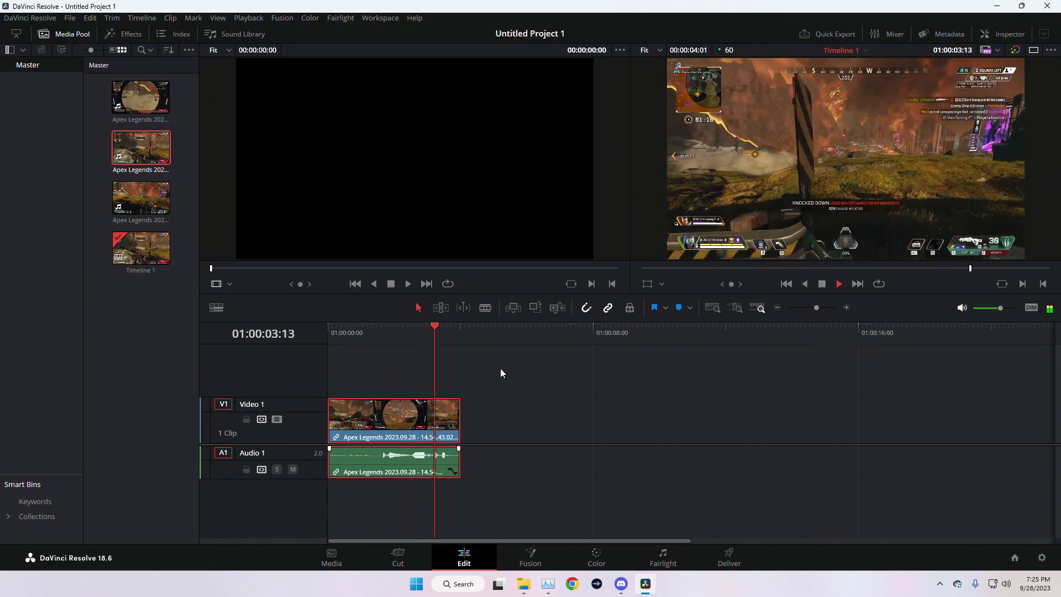
key("space")
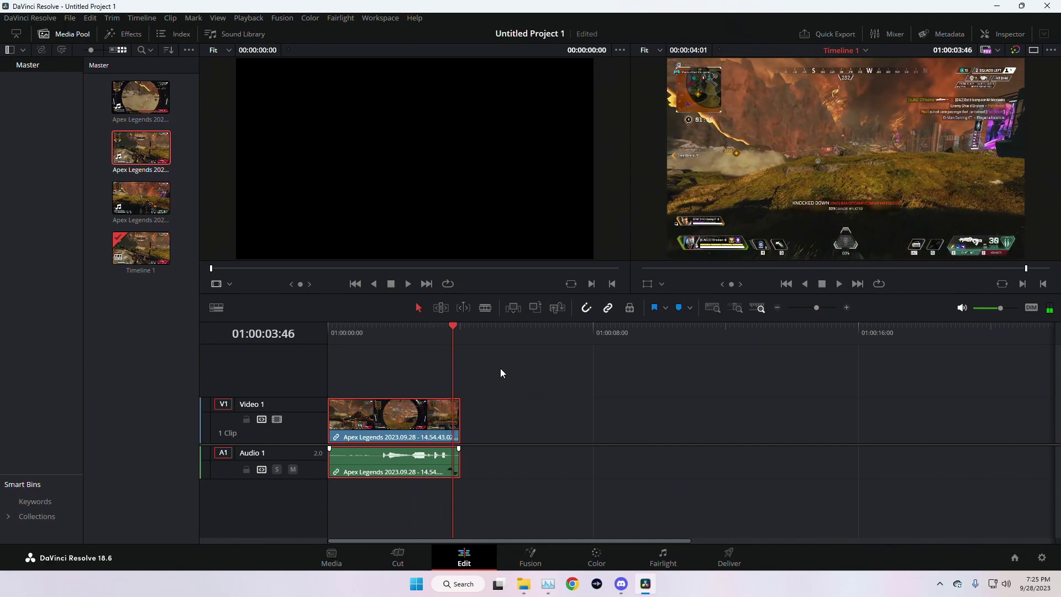
left_click_drag(532, 496, 459, 426)
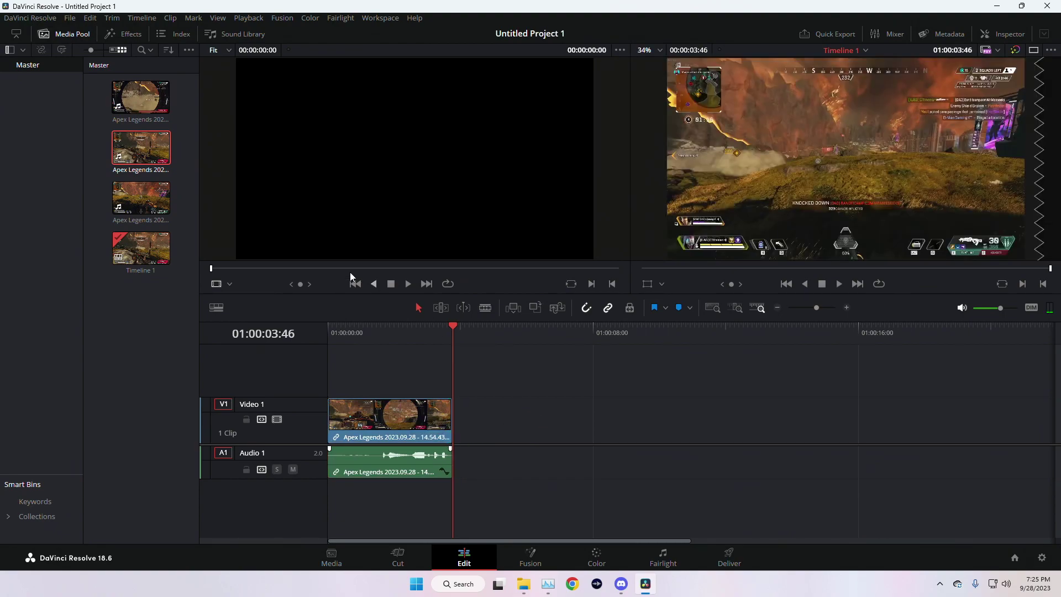
Step: Place the third Apex Legends recording after the first clip and play from about 01:00:12:49
double_click(140, 195)
left_click_drag(140, 195, 489, 463)
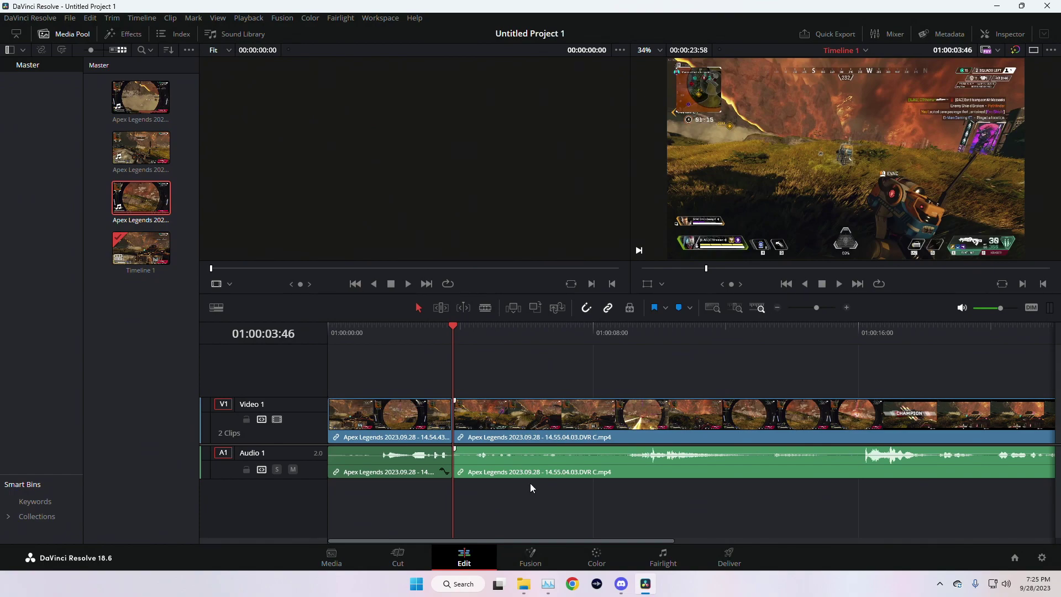
left_click(753, 330)
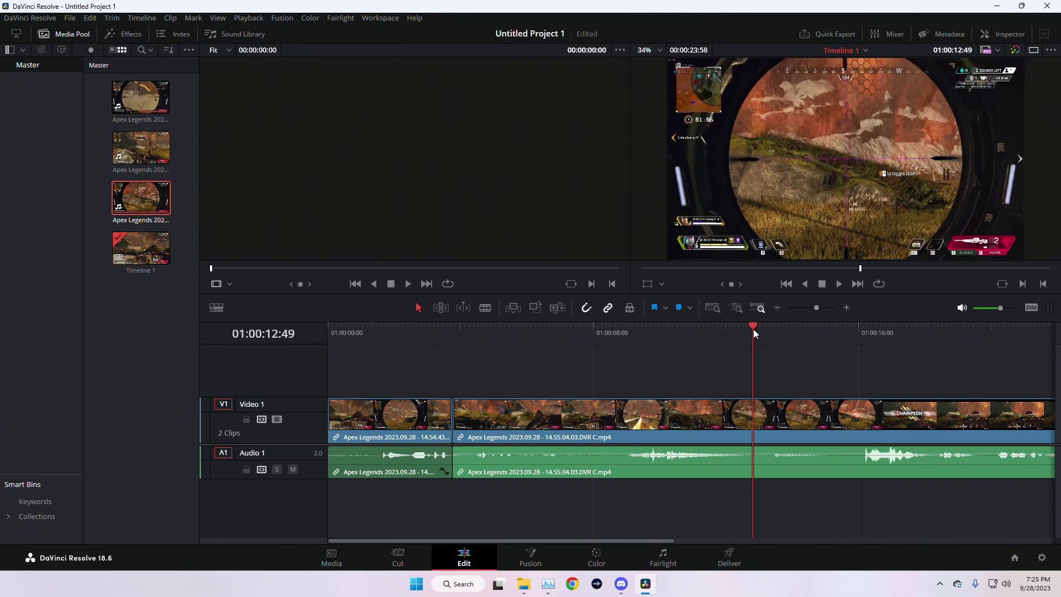
key("space")
Step: Lower the new clip's audio volume and play back from about 01:00:05:02 to check it
left_click_drag(790, 448, 786, 457)
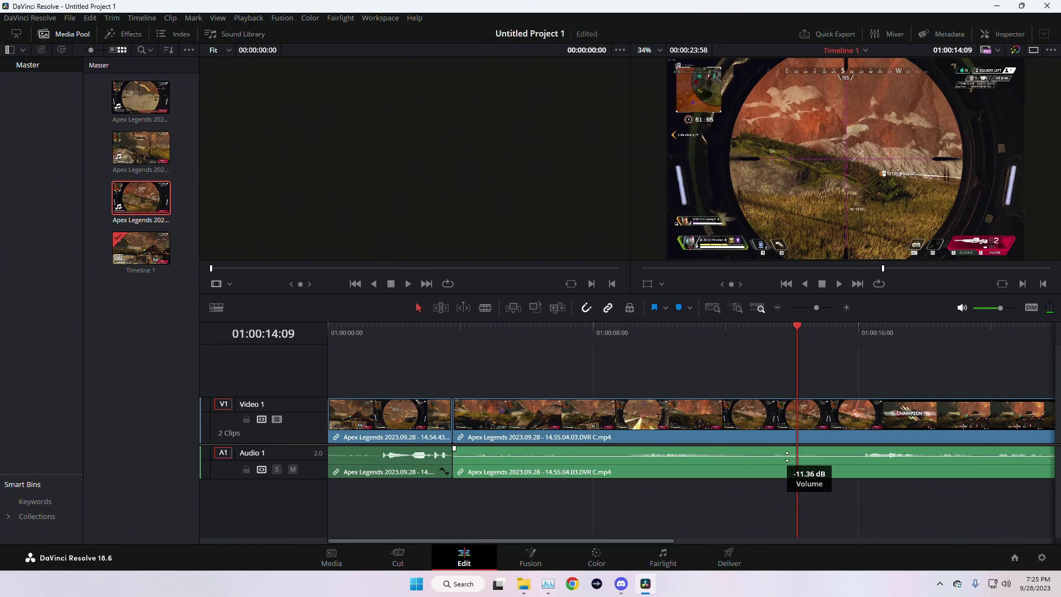
key("space")
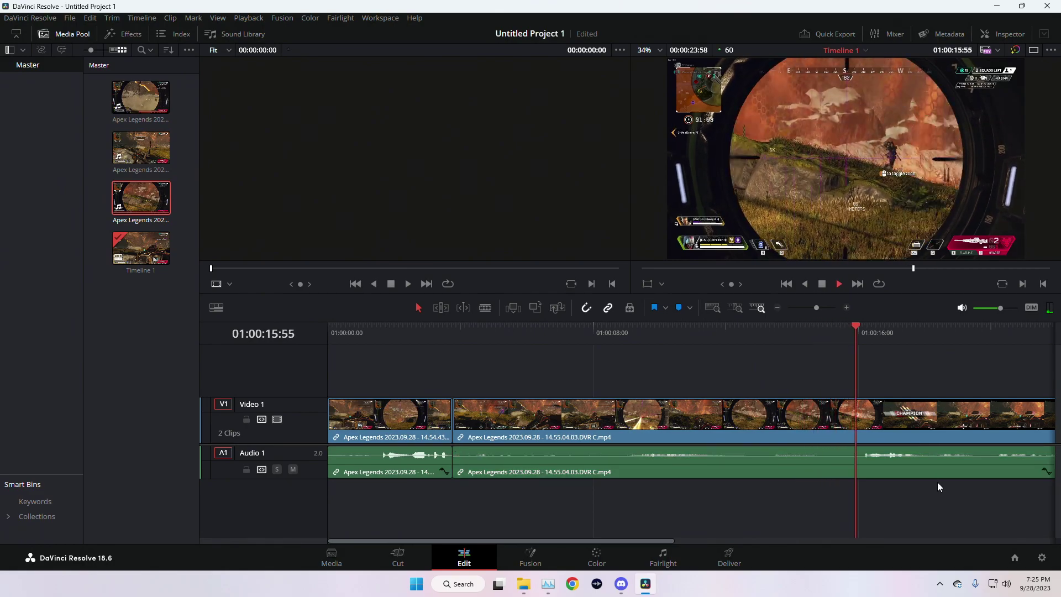
key("space")
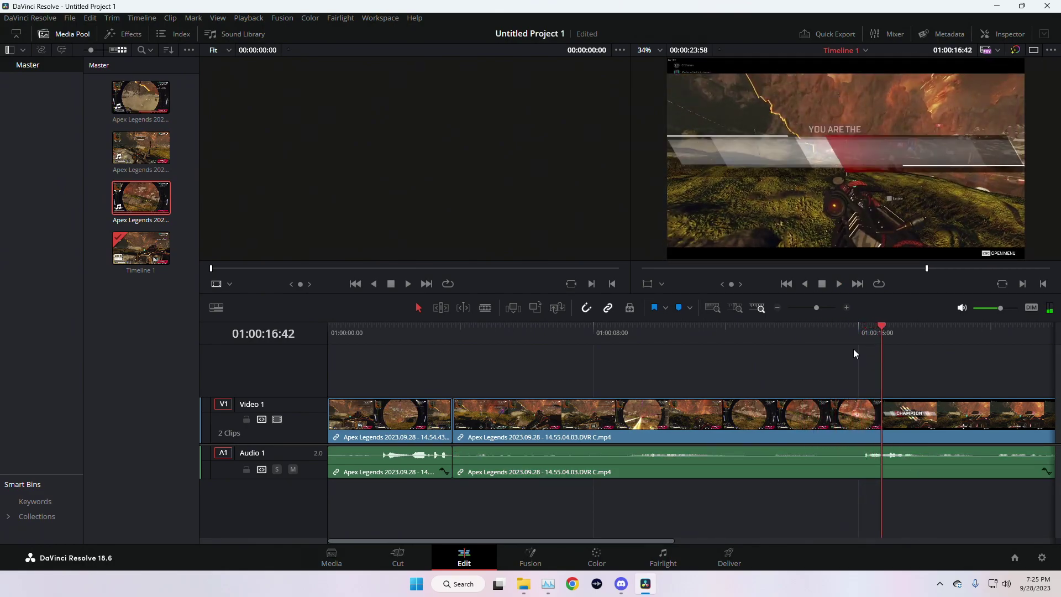
left_click(854, 330)
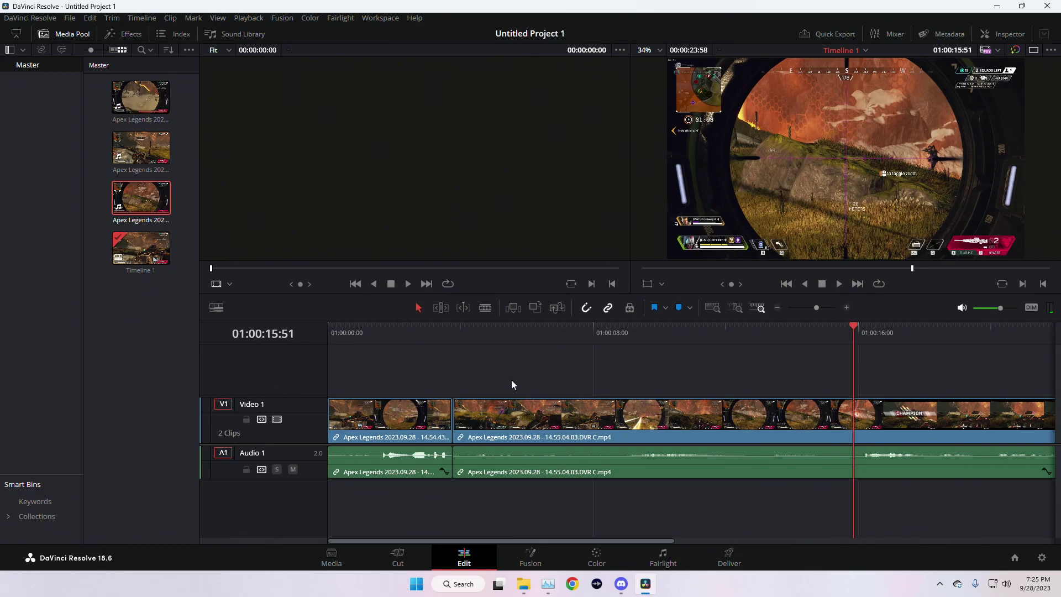
left_click(496, 340)
key("space")
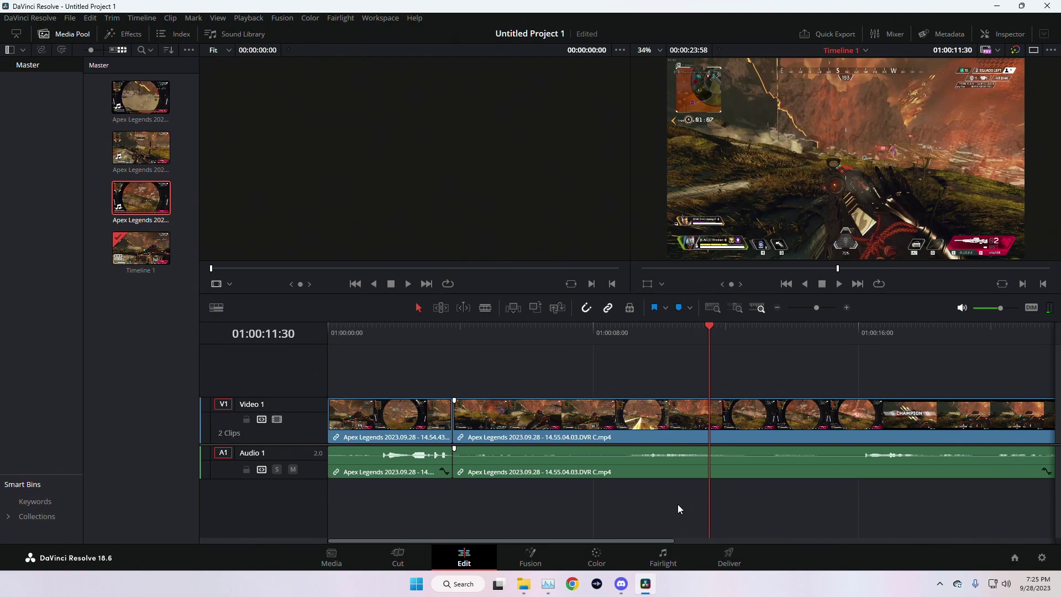
Step: Blade the second clip at 01:00:11:31 and ripple-delete the earlier piece
left_click_drag(678, 504, 671, 418)
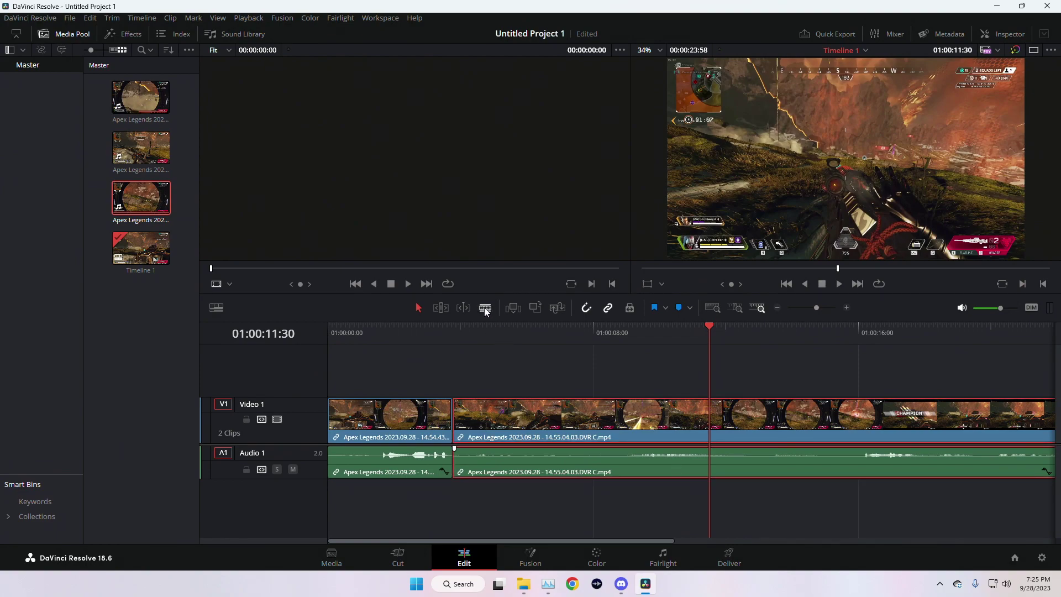
left_click(418, 307)
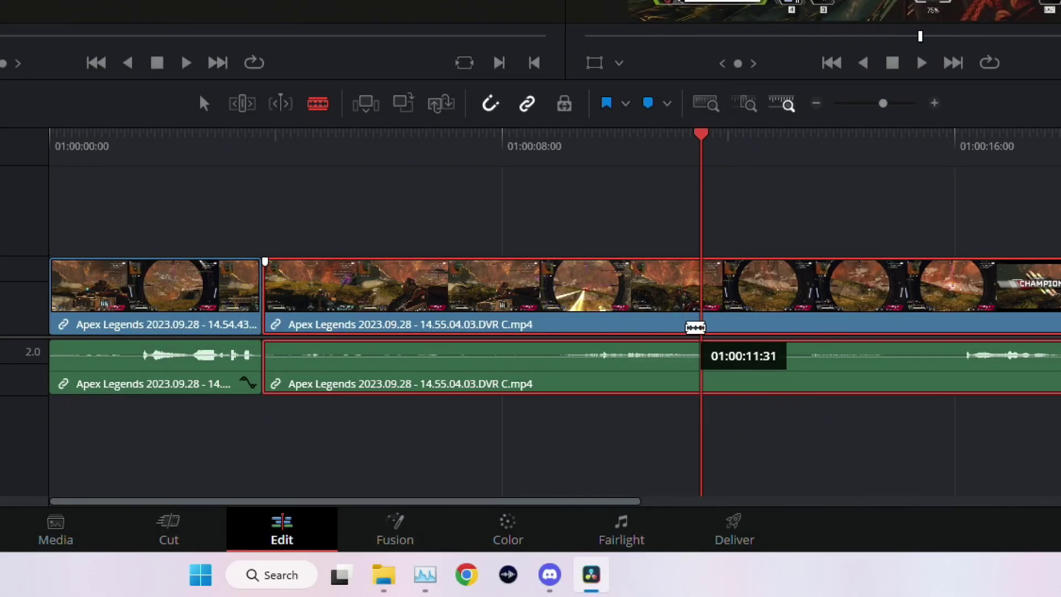
left_click(695, 322)
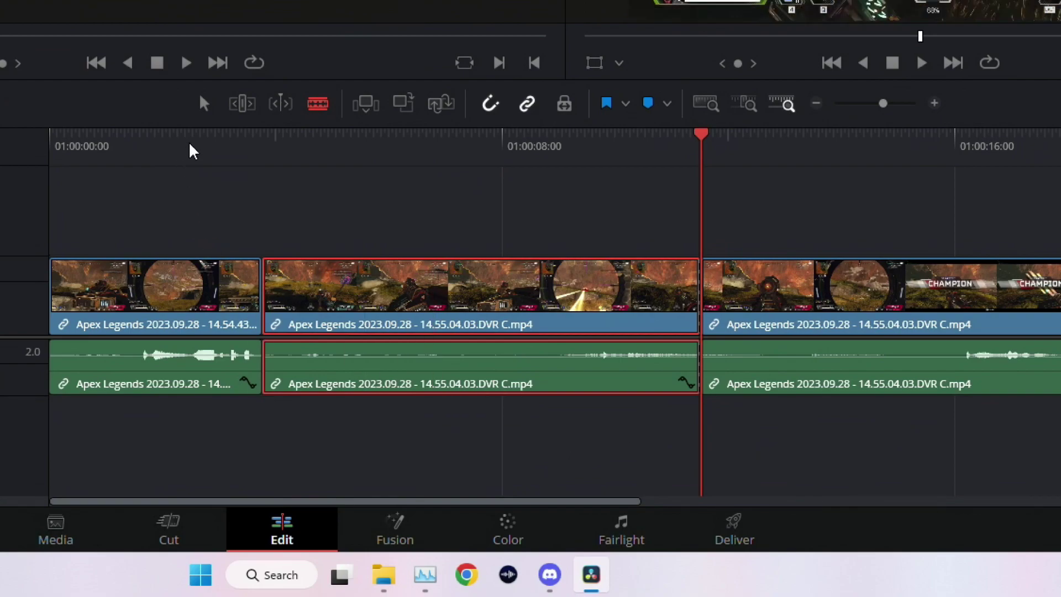
left_click(205, 104)
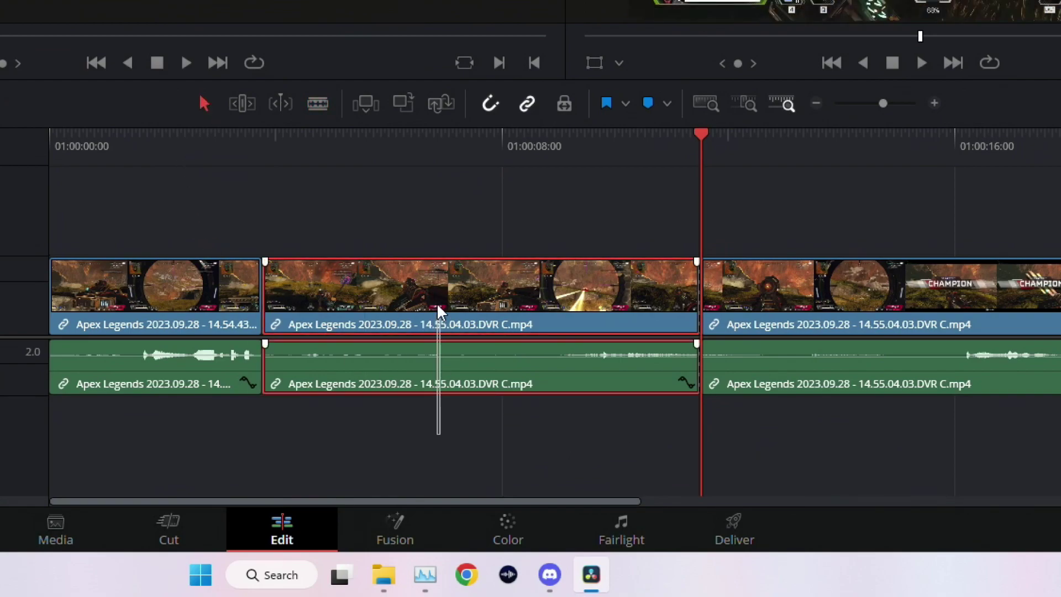
key("Delete")
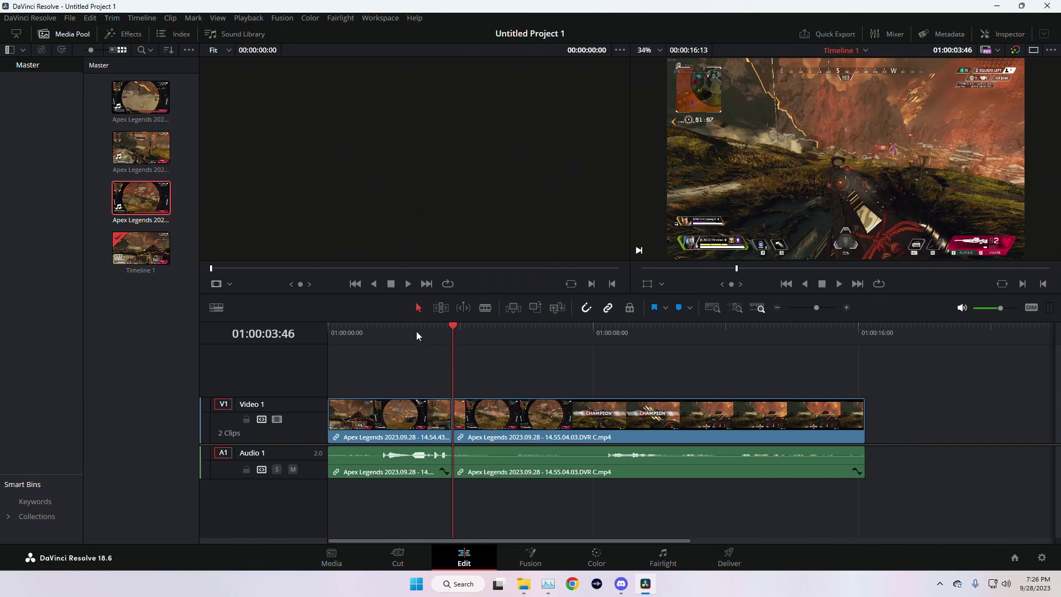
Step: Play back across the new cut from about 01:00:03:02 and 01:00:04:07
left_click(429, 330)
key("space")
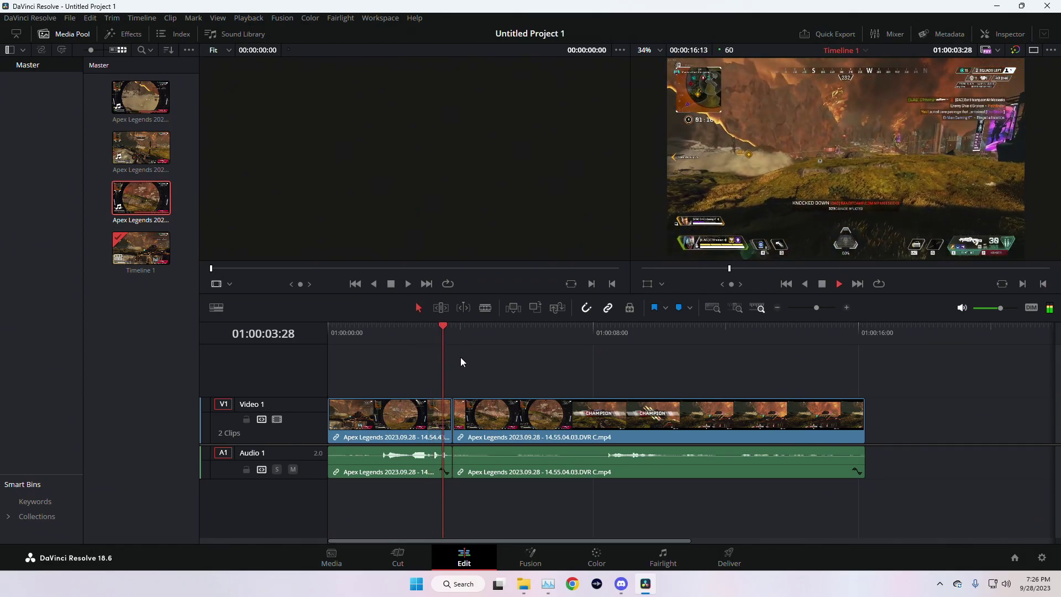
key("space")
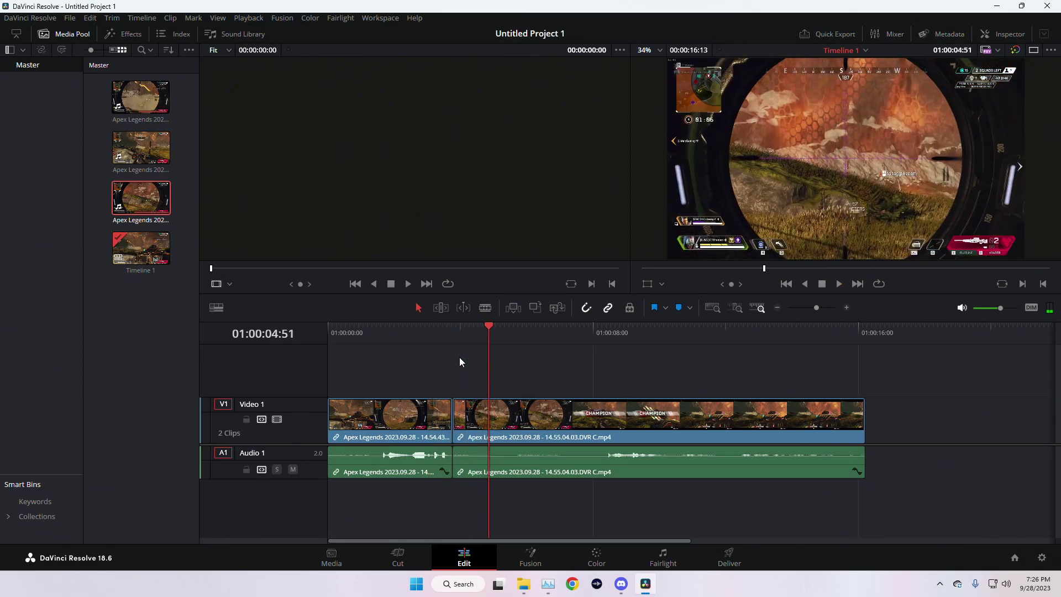
left_click(465, 331)
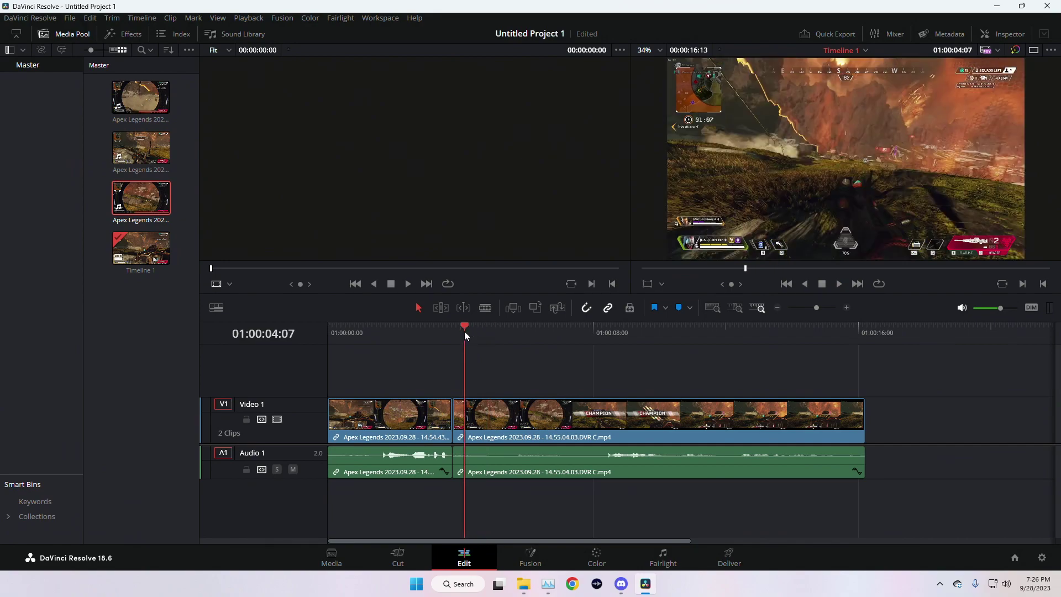
key("space")
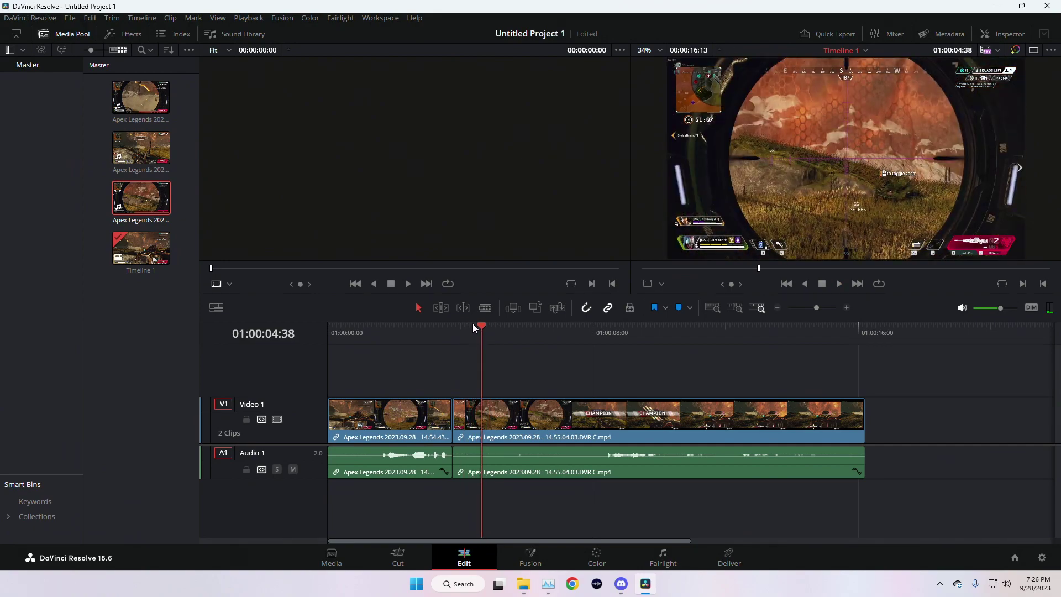
Step: Split the second clip at 01:00:04:35, save the project, and play from the cut
left_click(480, 326)
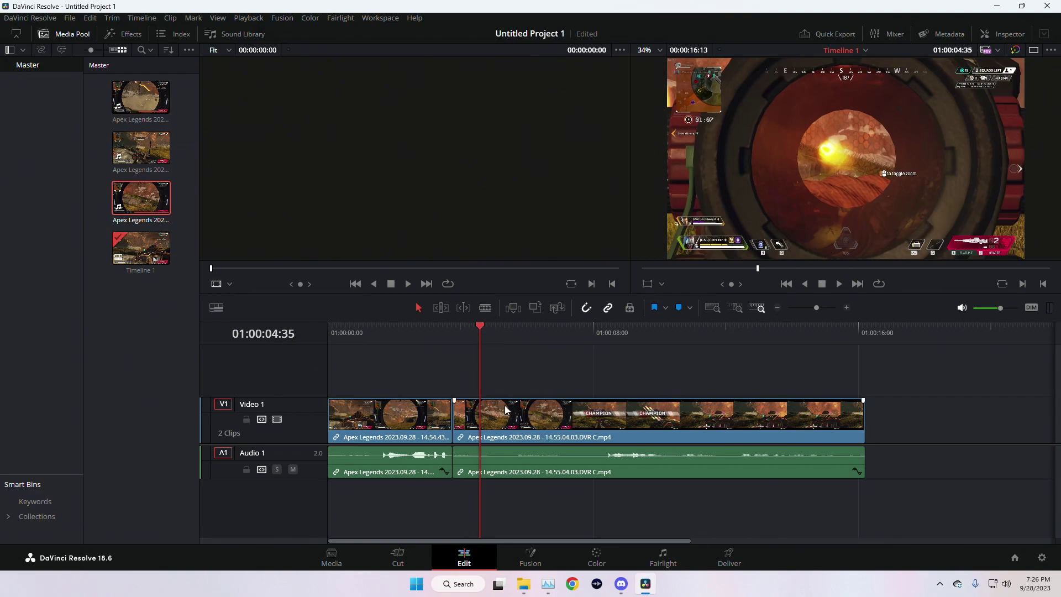
key("b")
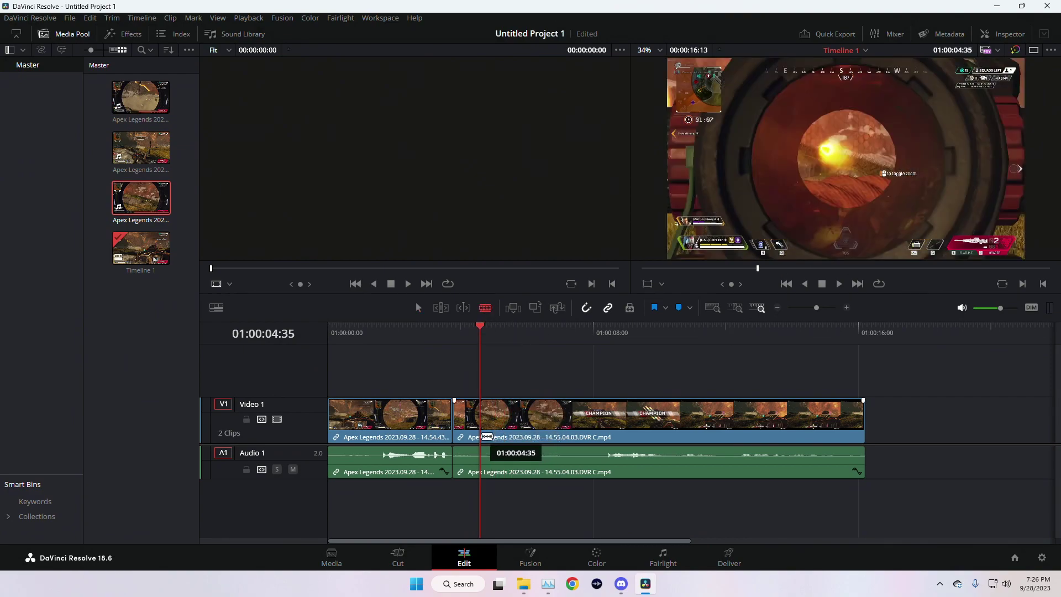
left_click(480, 439)
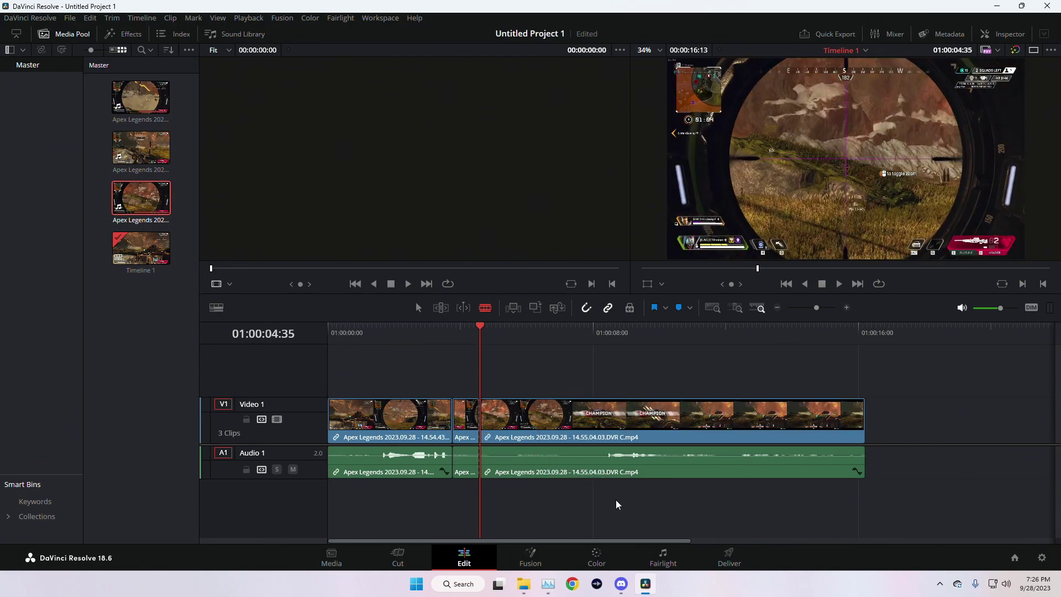
key("ctrl+s")
key("space")
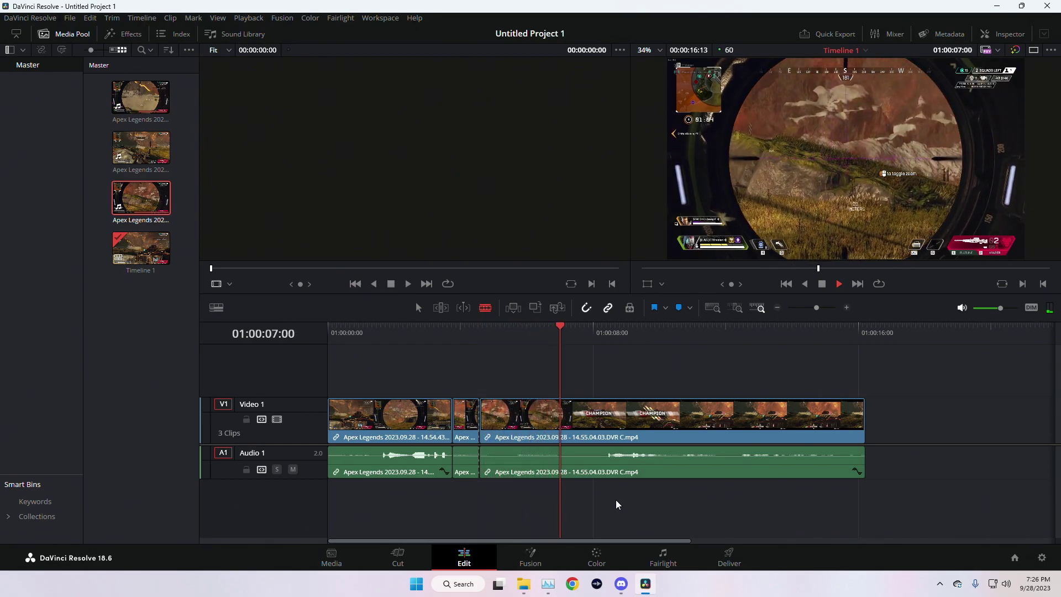
key("space")
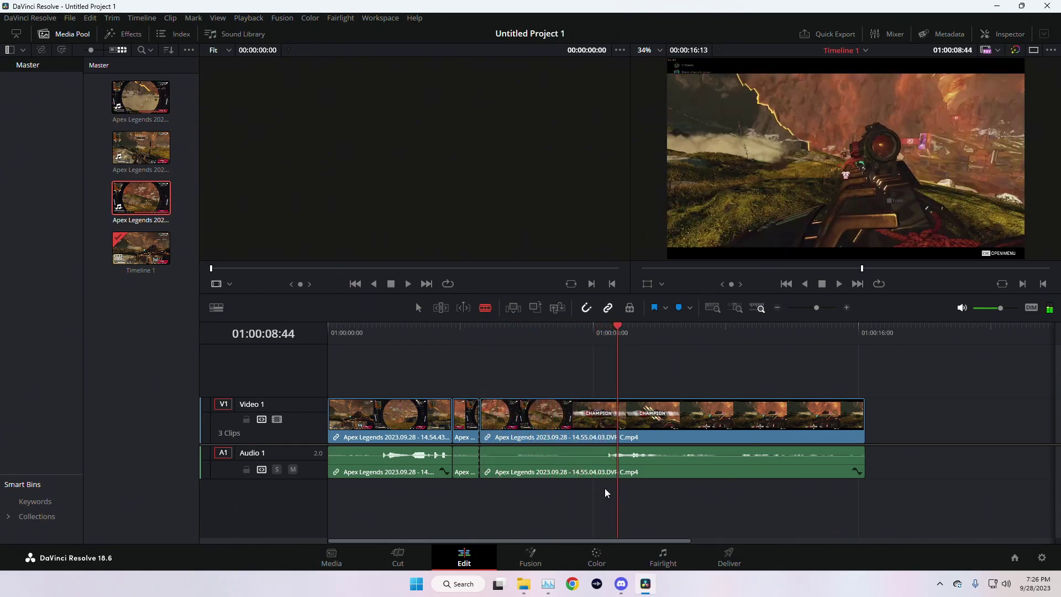
Step: Split at 01:00:08:17, delete the piece between the cuts, and return to the timeline start
left_click(603, 331)
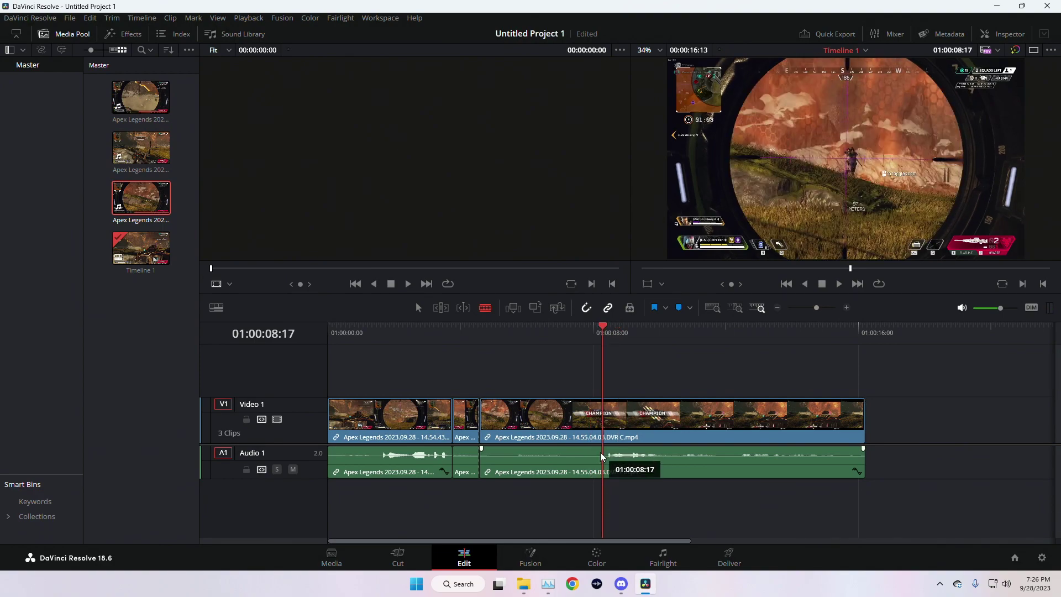
key("ctrl+b")
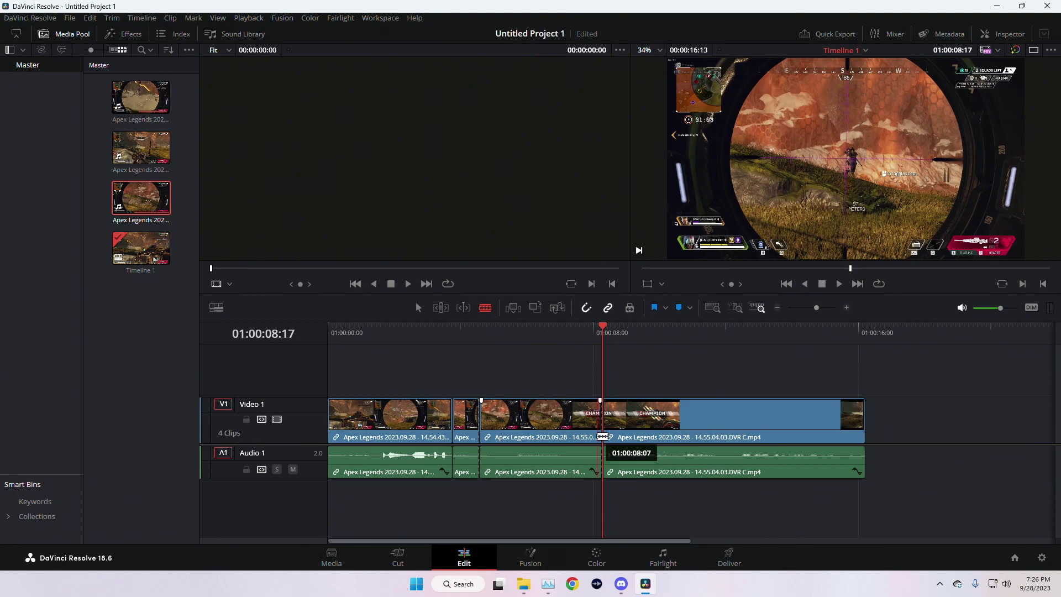
left_click(555, 432)
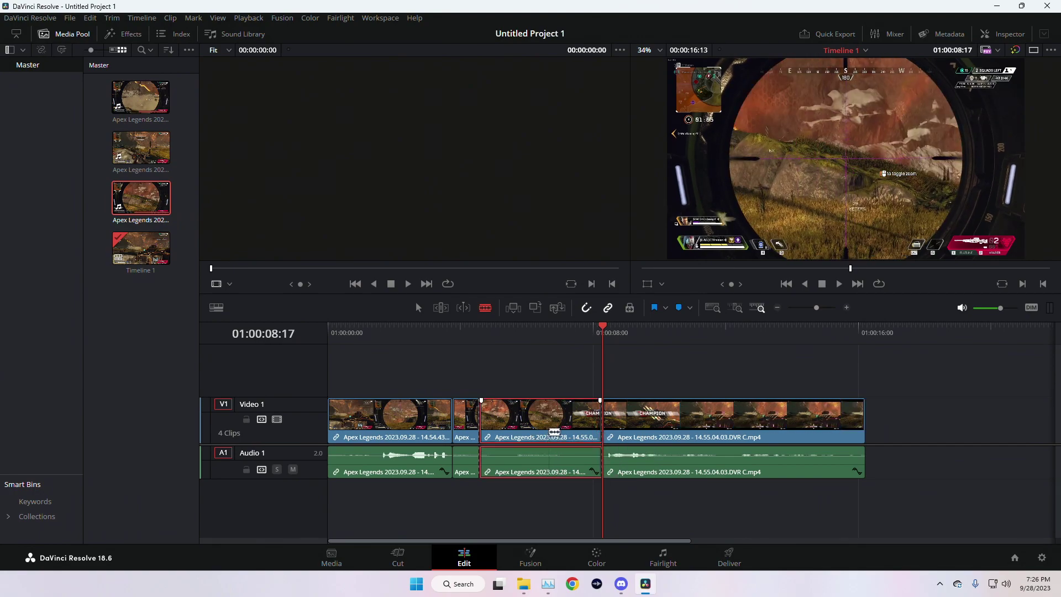
key("Delete")
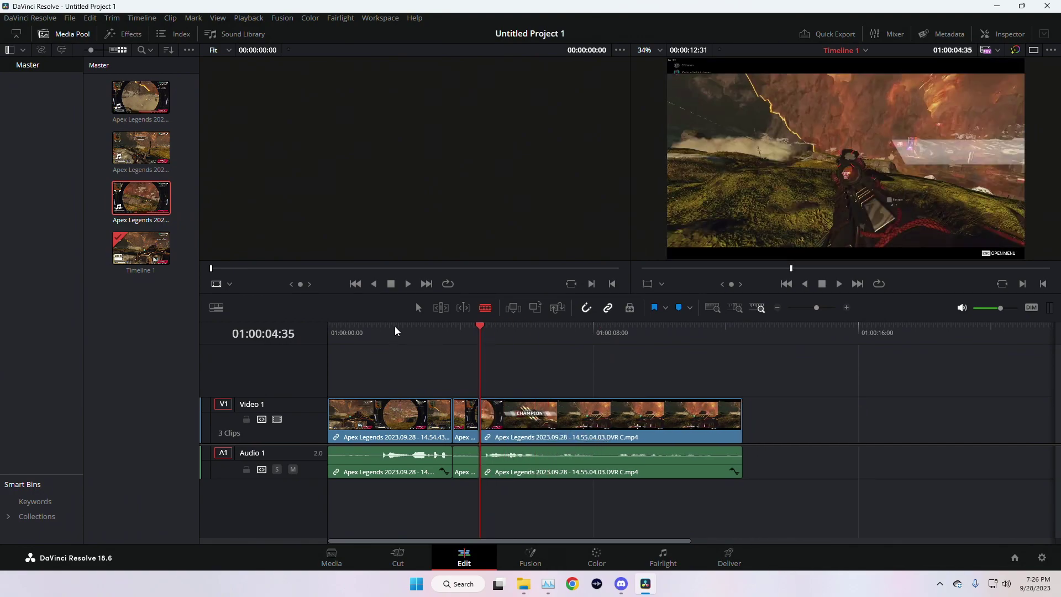
key("Home")
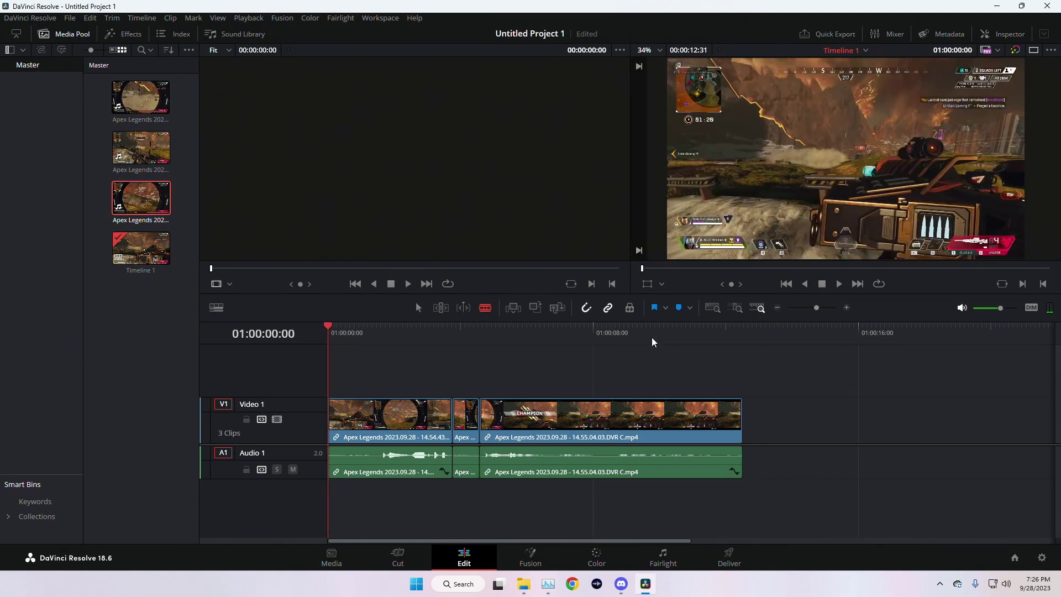
key("space")
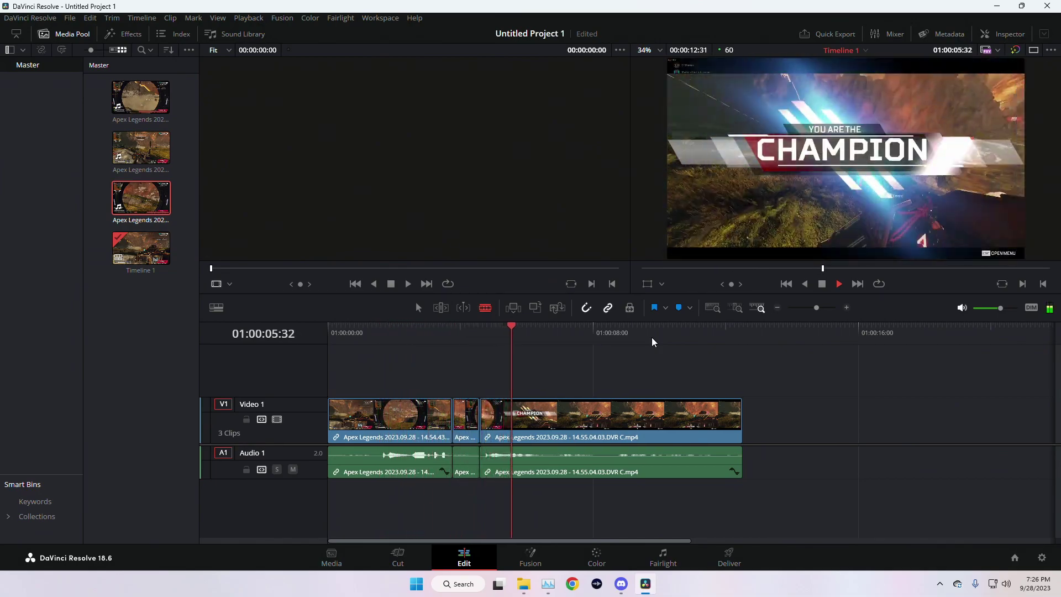
key("space")
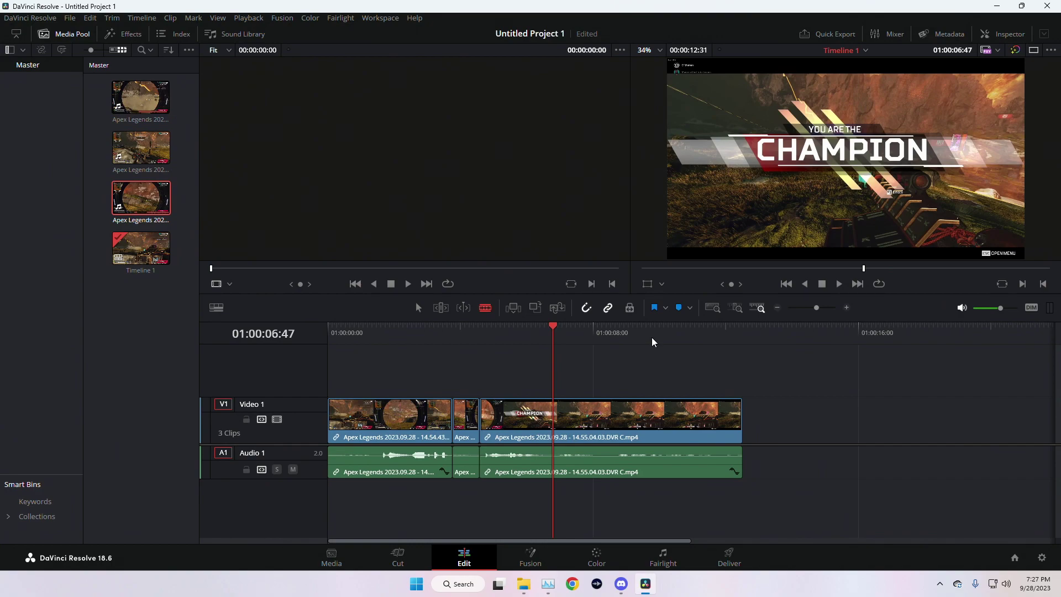
Step: Play past the champion screen and trim the third clip's end to the playhead at 01:00:06:56
left_click(519, 330)
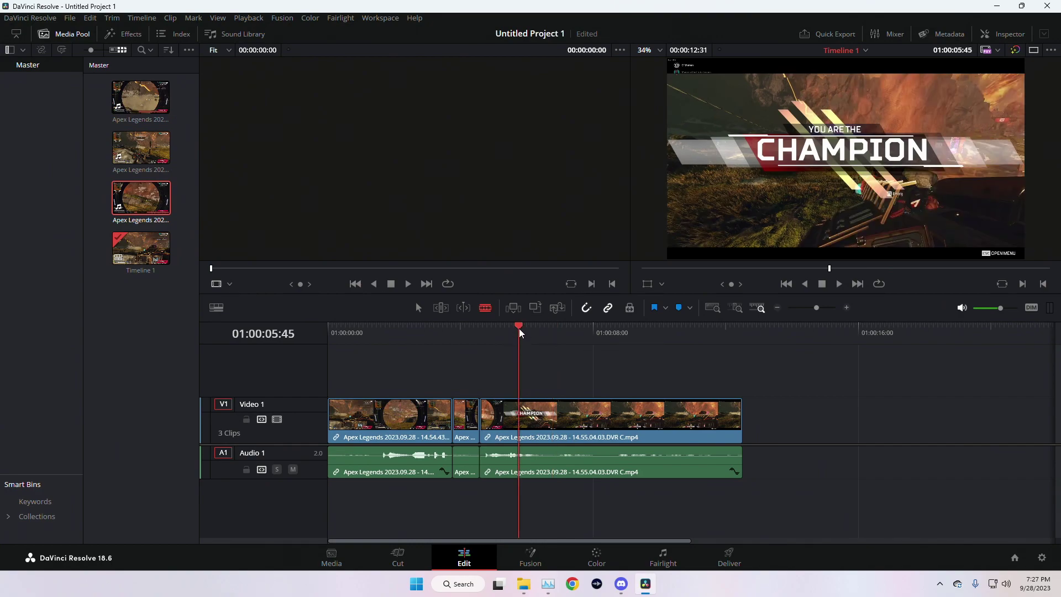
key("space")
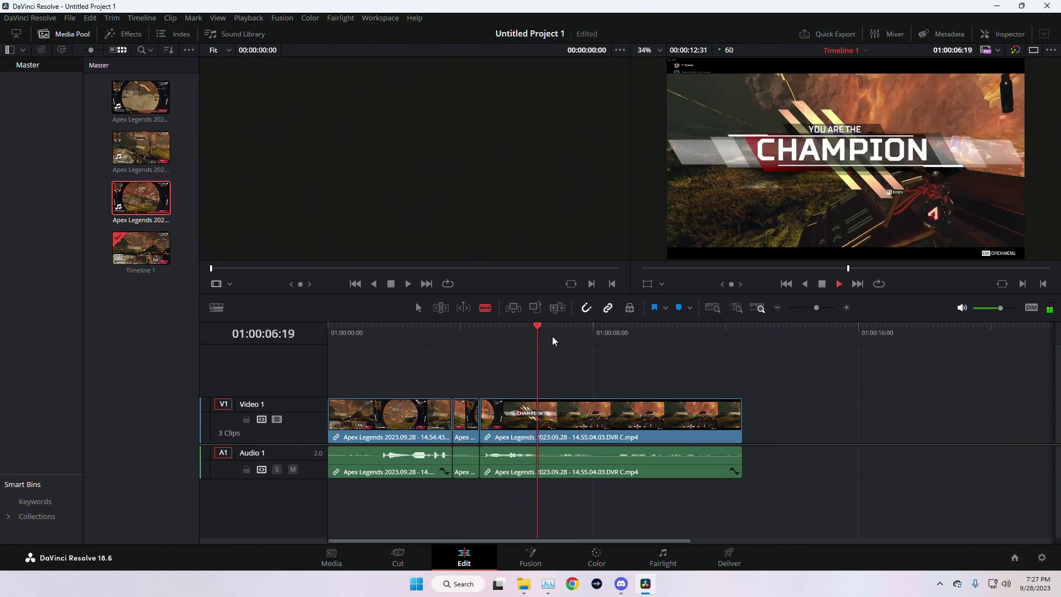
key("space")
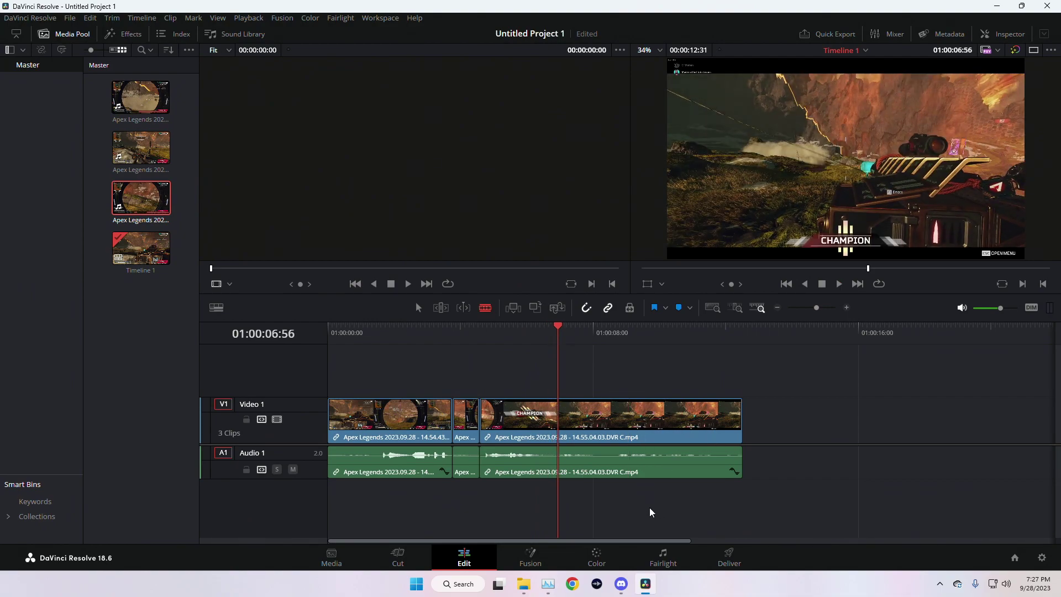
left_click(651, 409)
left_click_drag(651, 406, 742, 435)
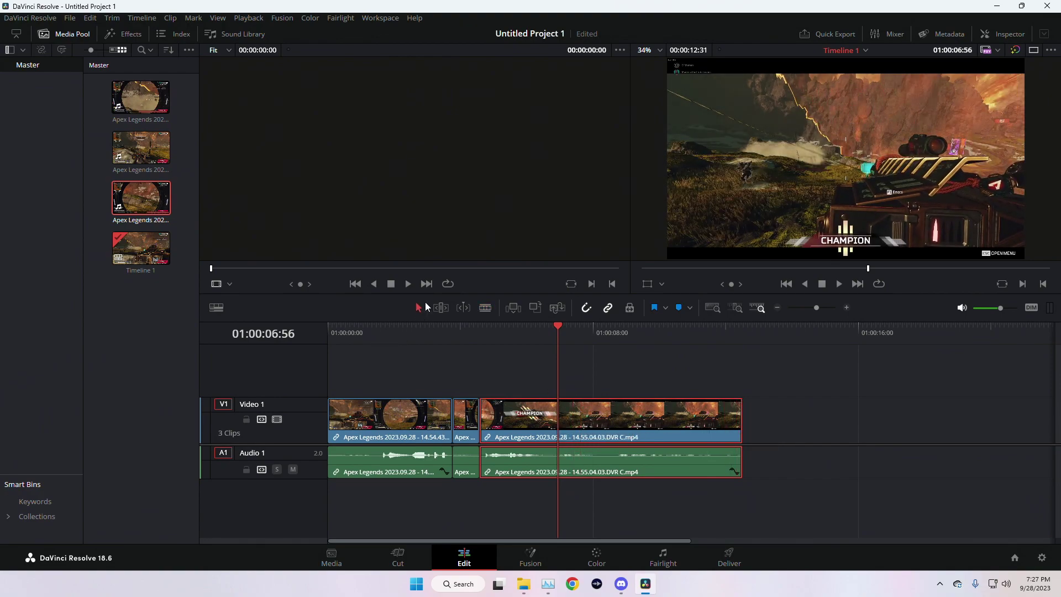
key("a")
left_click_drag(742, 424, 562, 425)
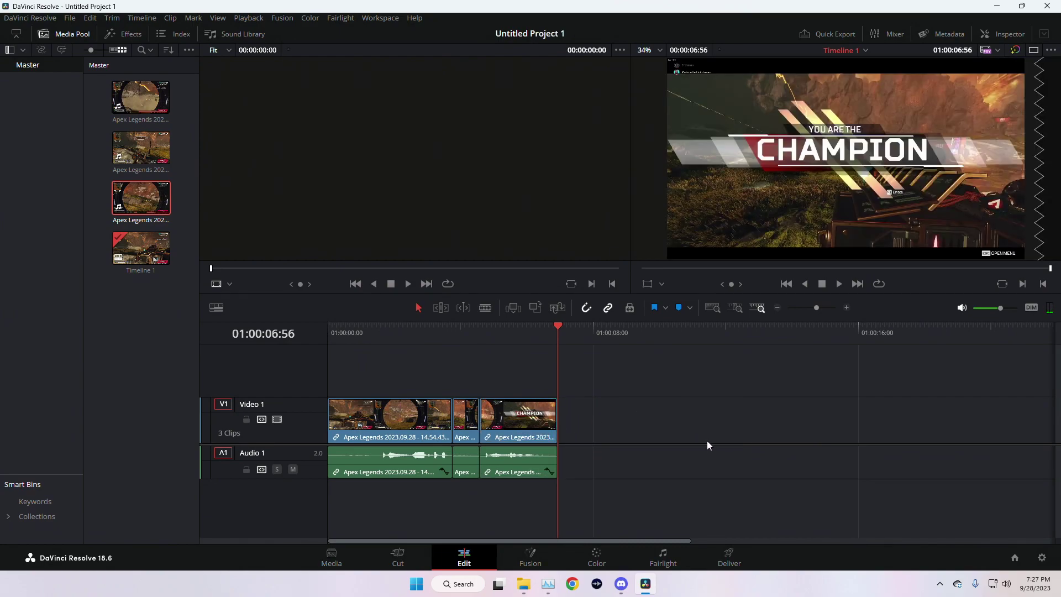
Step: On Deliver, apply the H.264 Master preset with MP4 format, check audio, and add to Render Queue
left_click(729, 558)
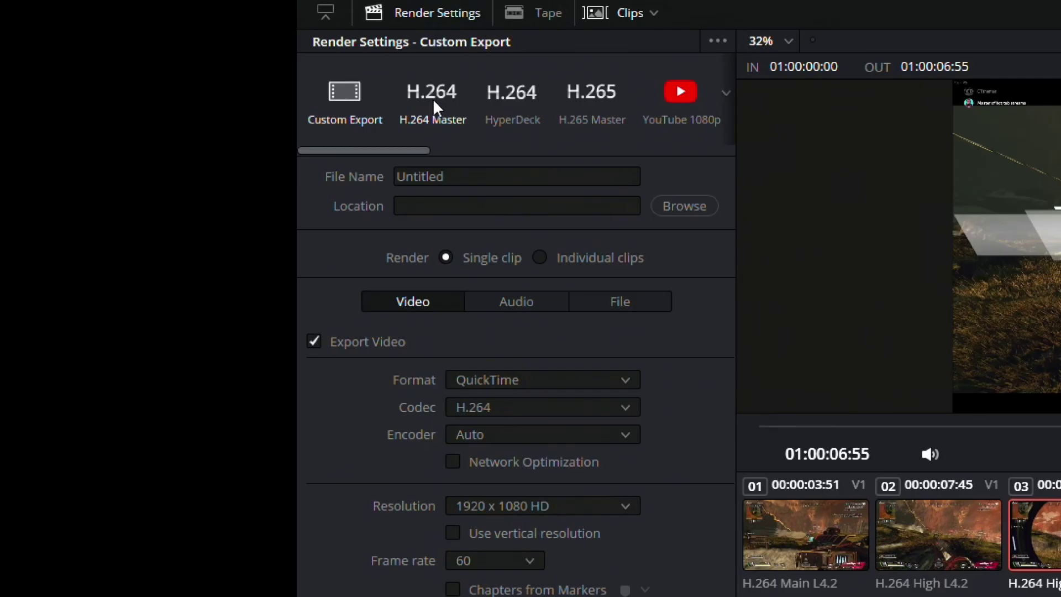
left_click(433, 99)
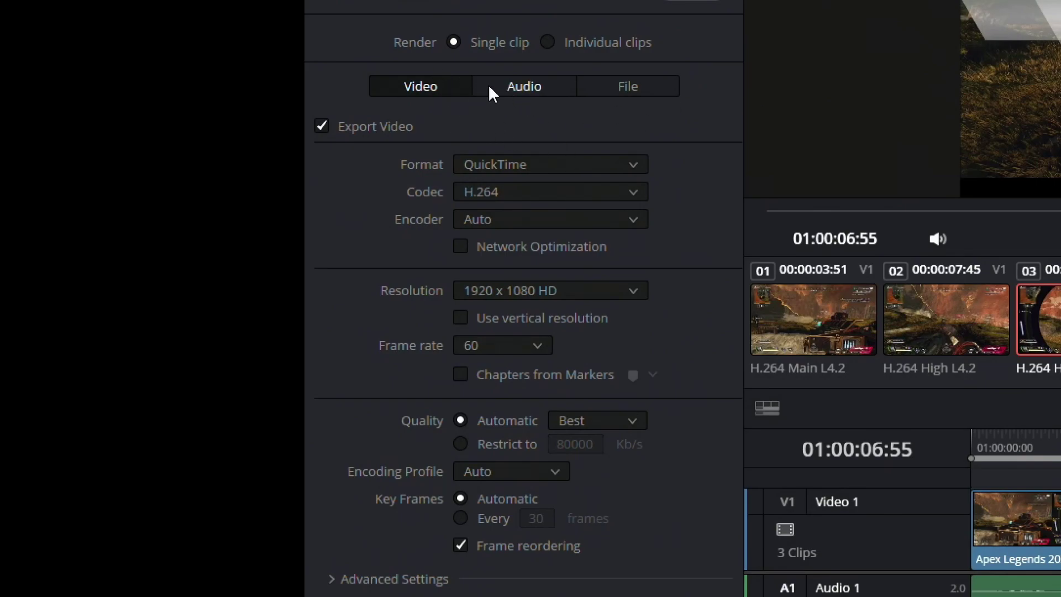
left_click(522, 164)
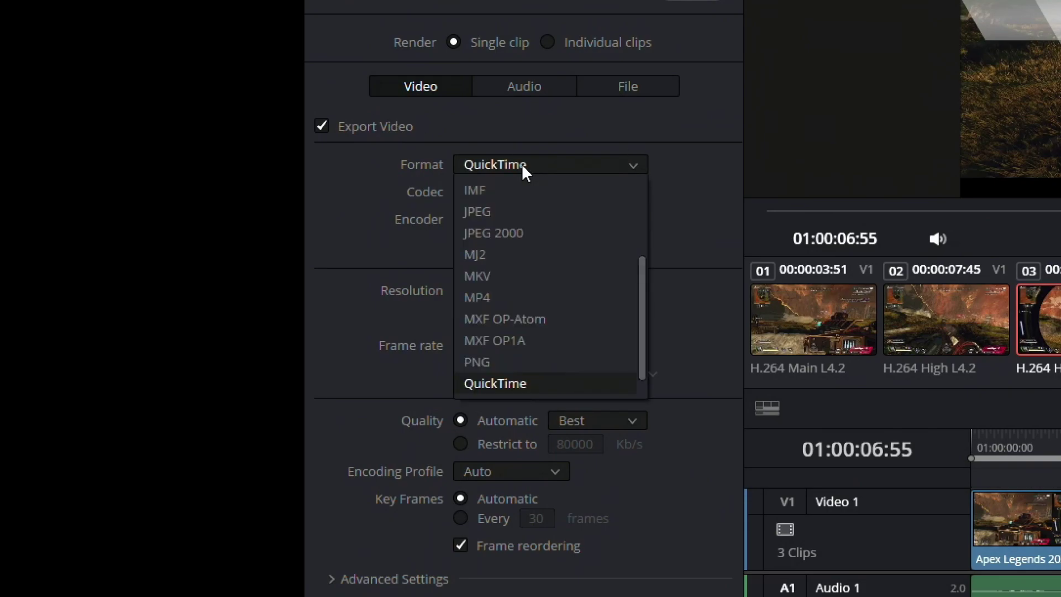
left_click(509, 297)
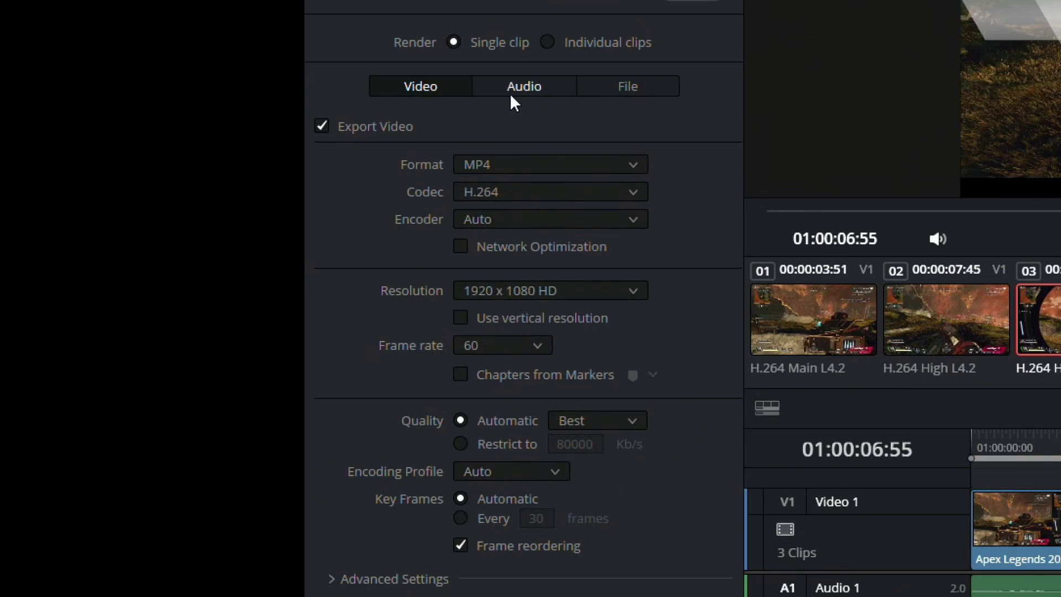
left_click(542, 86)
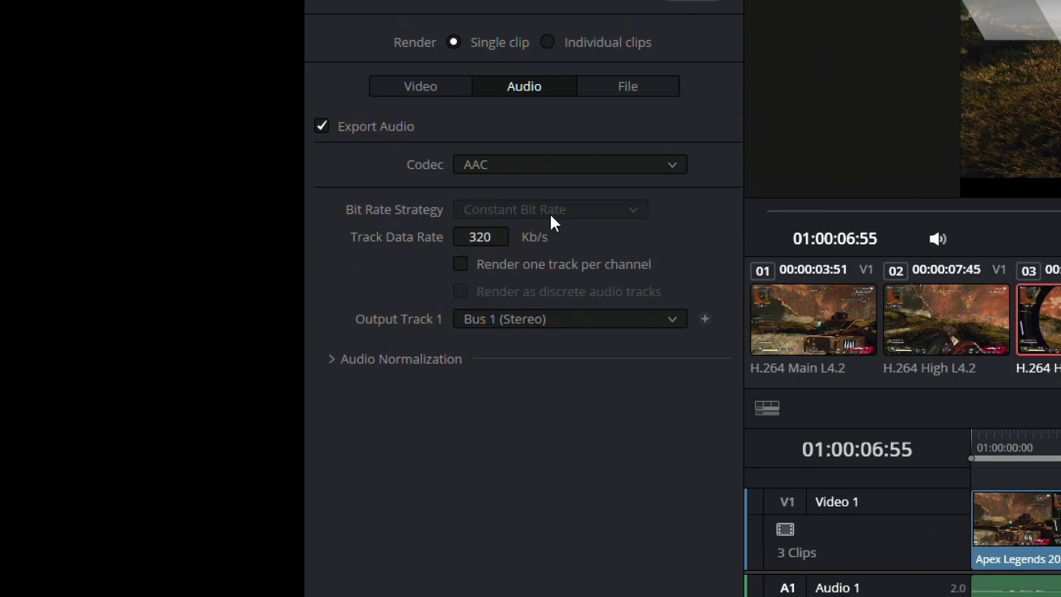
left_click(430, 94)
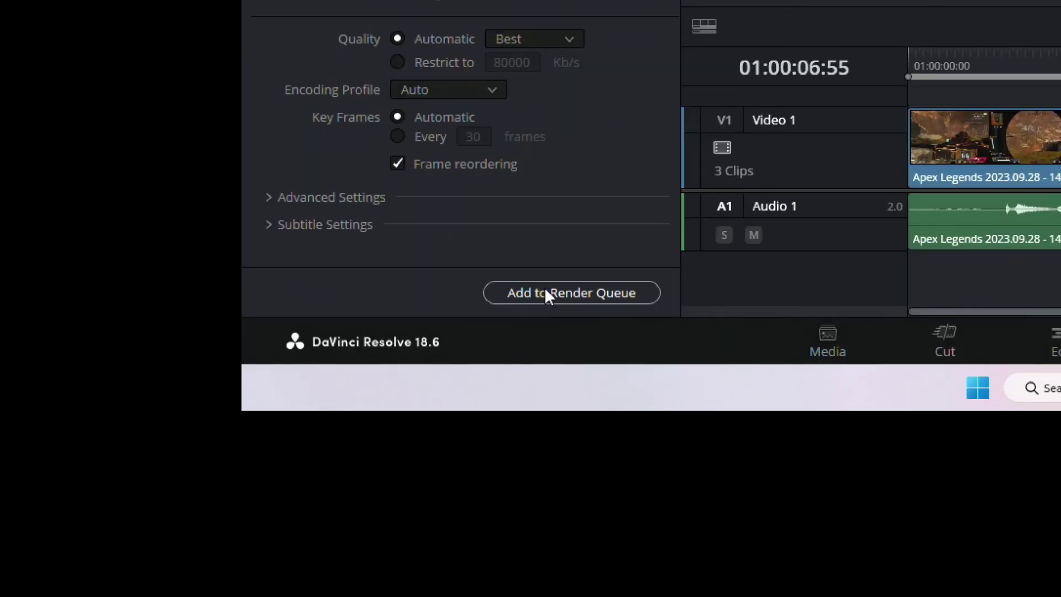
left_click(546, 290)
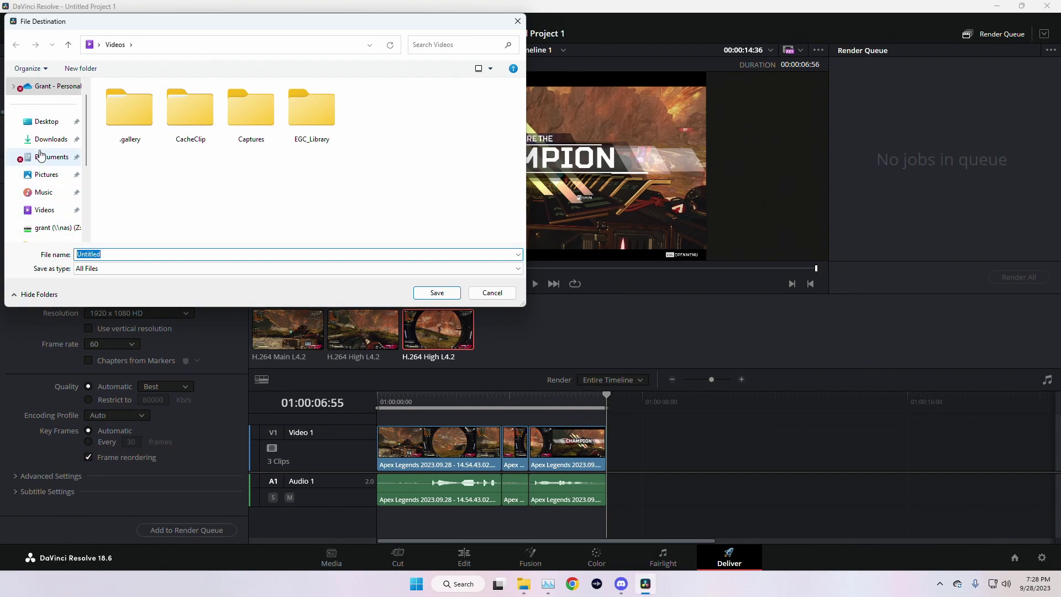
Step: Set the output to Downloads with file name 'karber' and render all queued jobs
left_click(44, 141)
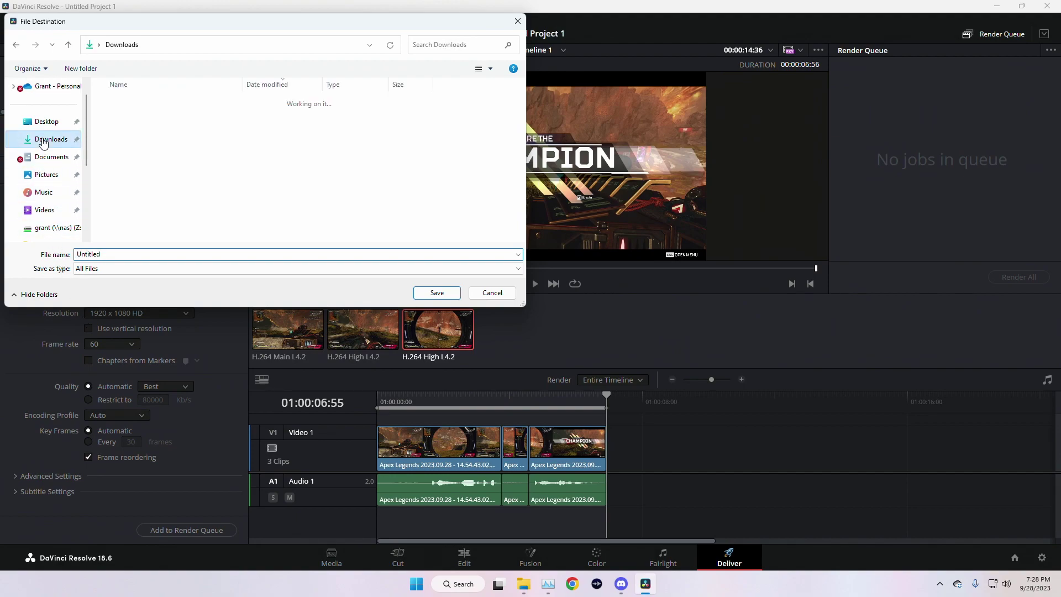
double_click(114, 252)
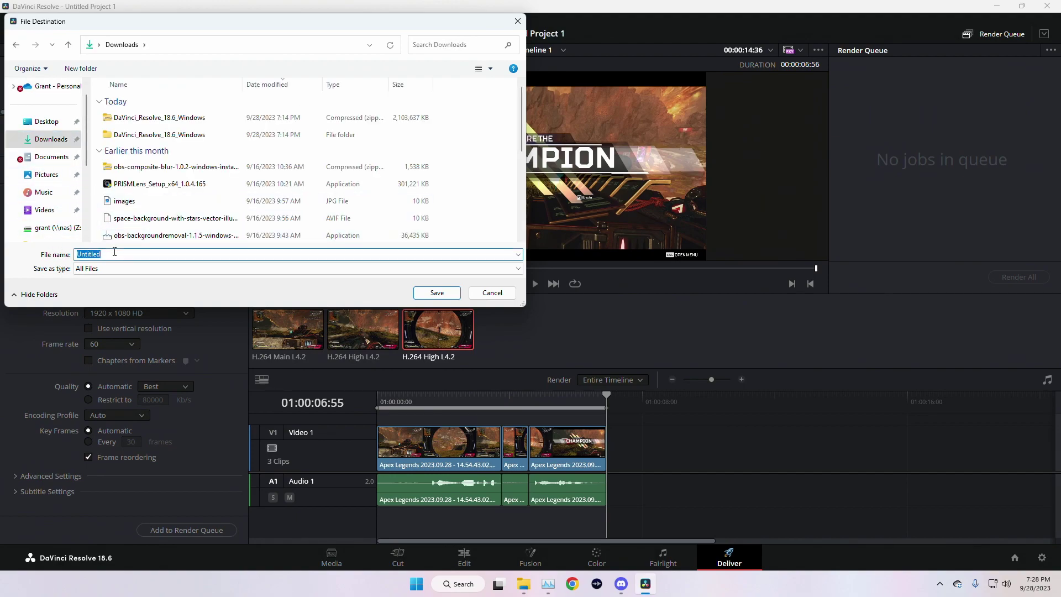
type("karber")
key("Return")
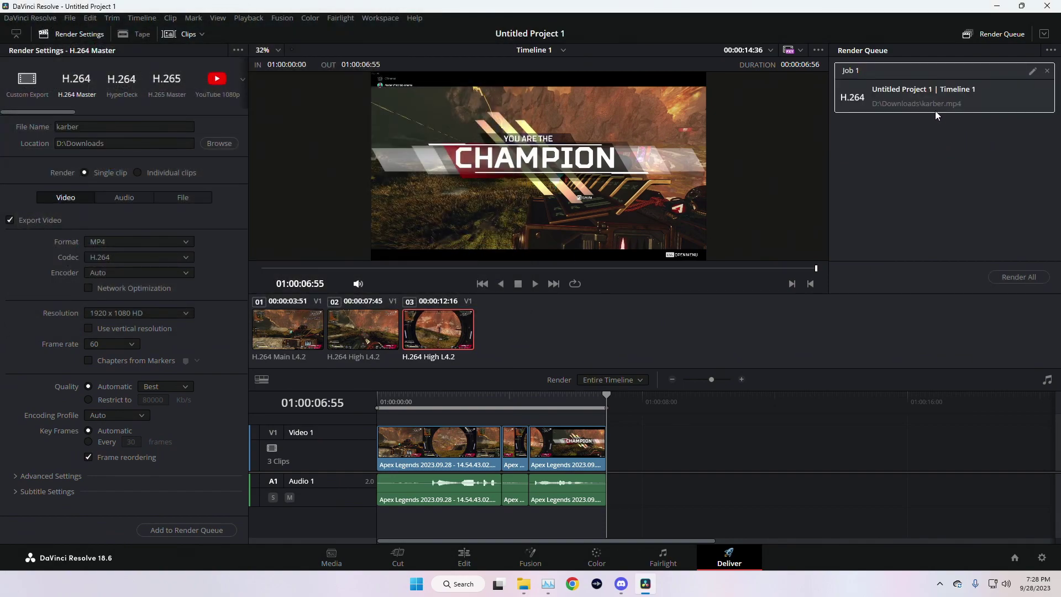
left_click(1013, 279)
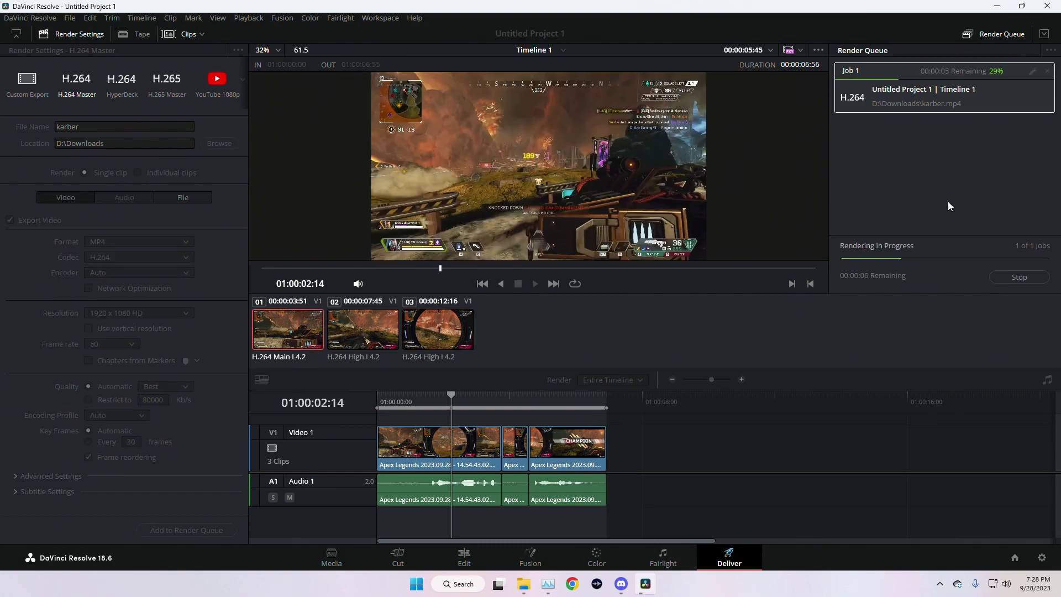
left_click(523, 584)
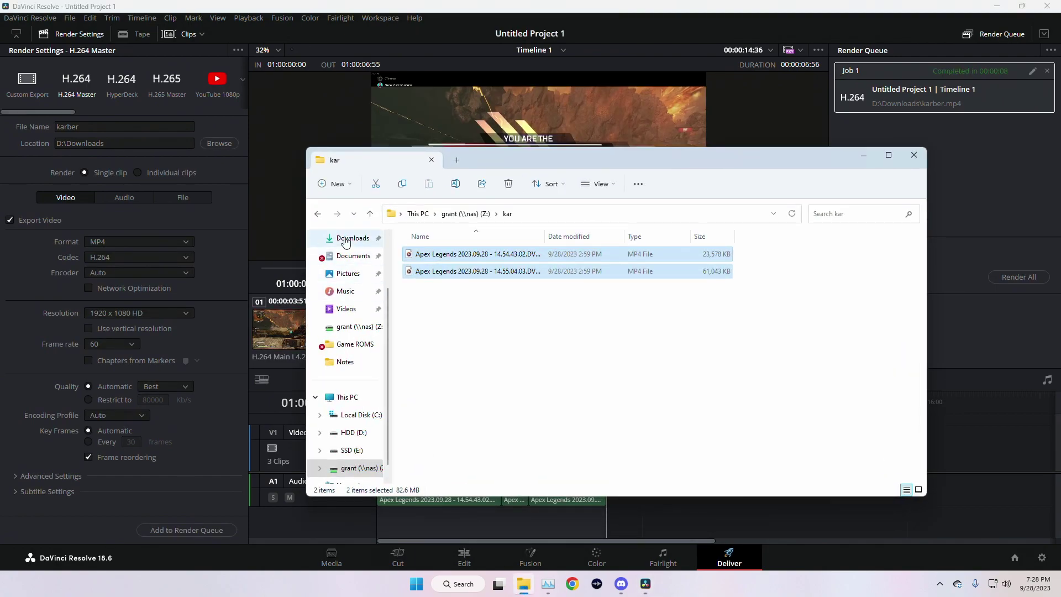
Step: Open the Downloads folder in File Explorer to check karber.mp4
left_click(349, 237)
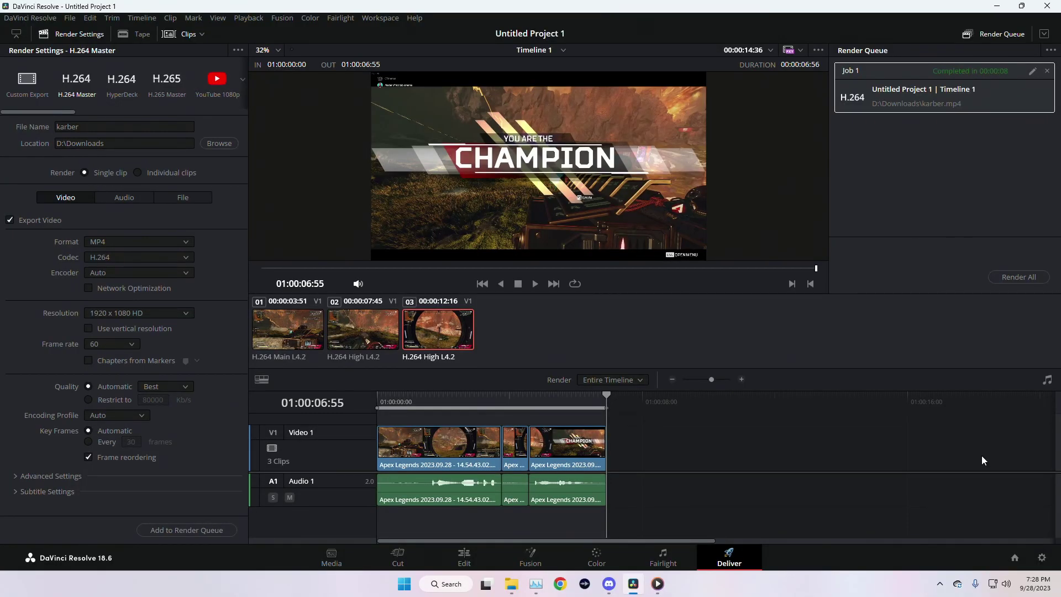
Step: Darken the third clip by dragging a Custom curve point down on the Color page, then return to Deliver
left_click(616, 555)
mouse_move(552, 472)
left_mouse_down()
mouse_move(550, 400)
mouse_move(526, 387)
mouse_move(547, 473)
left_mouse_up()
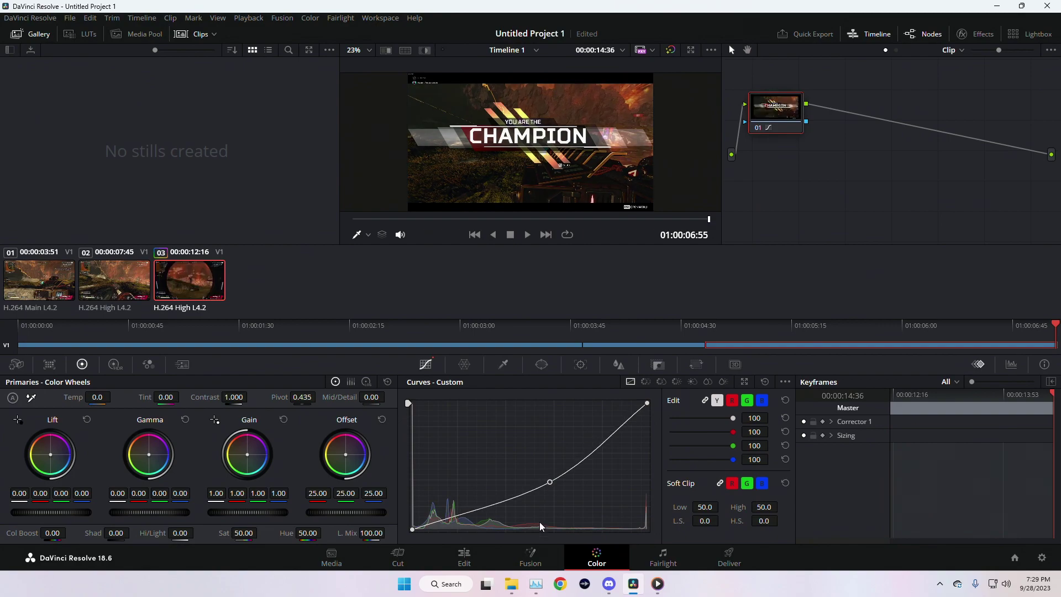
left_click(532, 558)
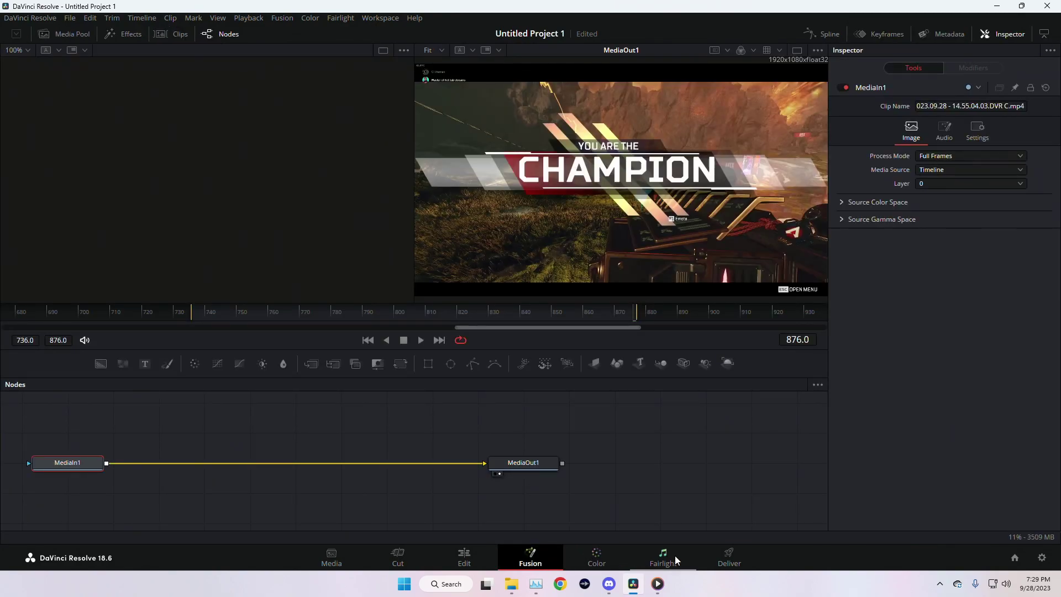
left_click(729, 555)
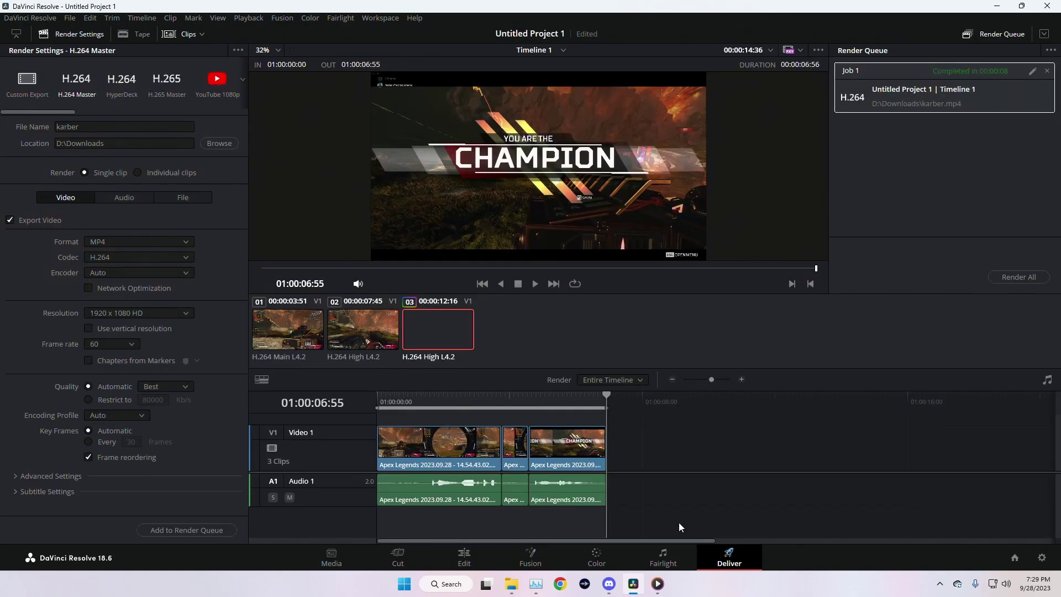